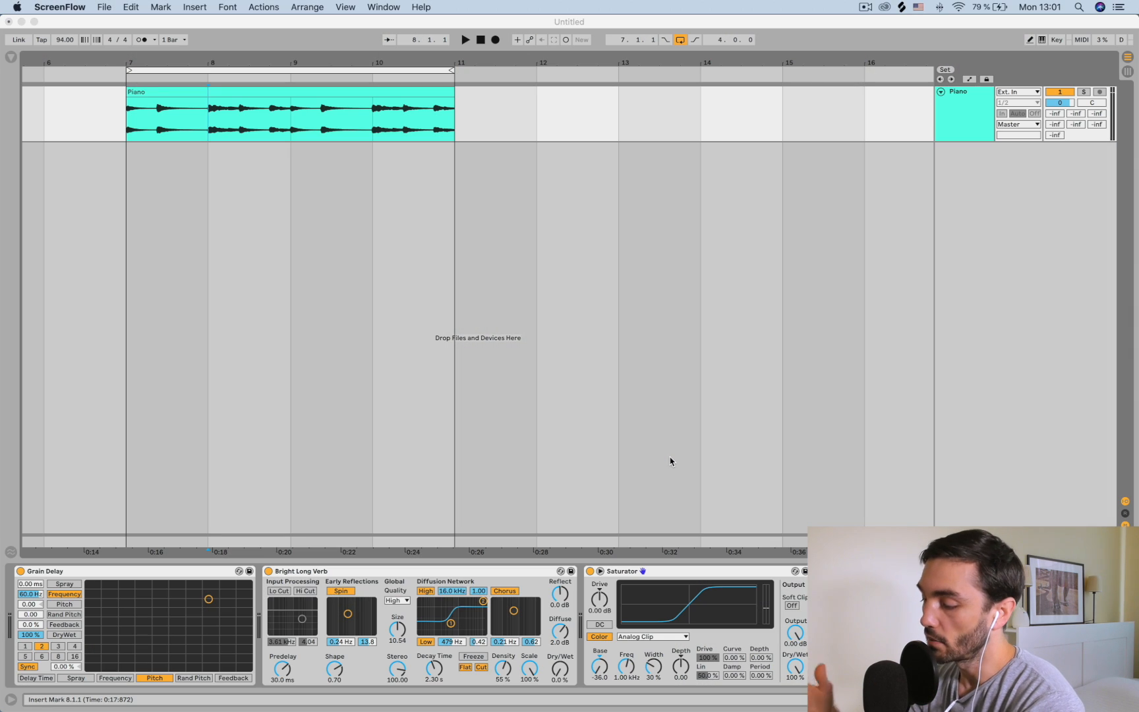
click(670, 461)
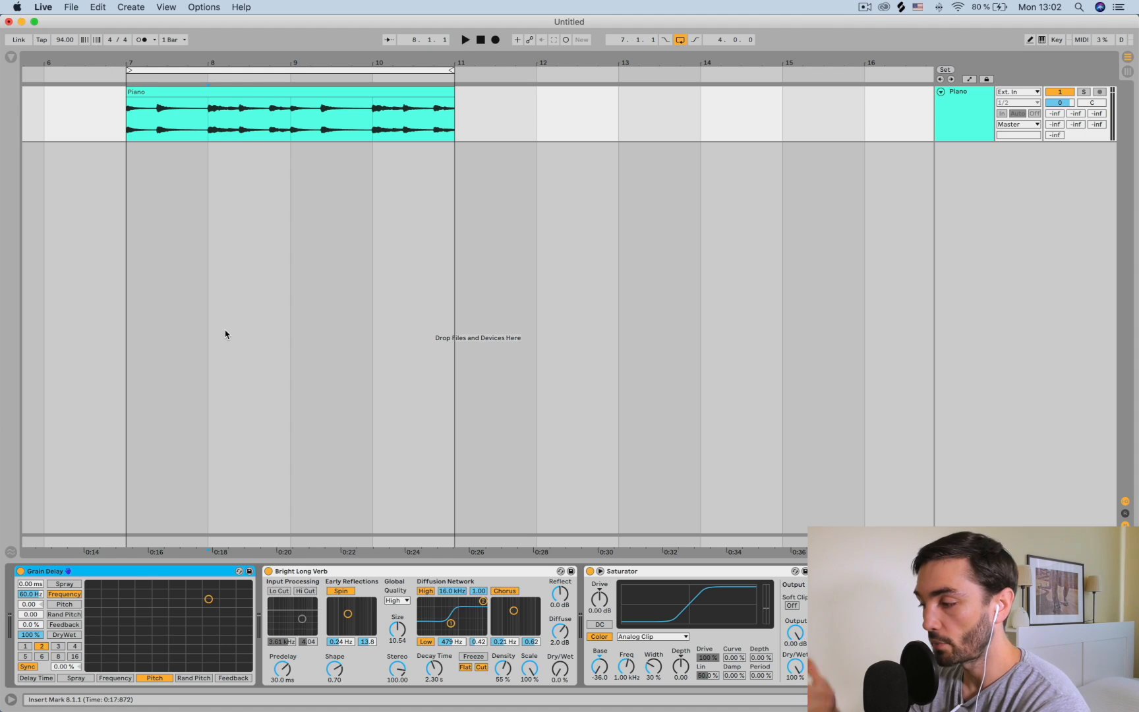
drag(106, 599, 123, 585)
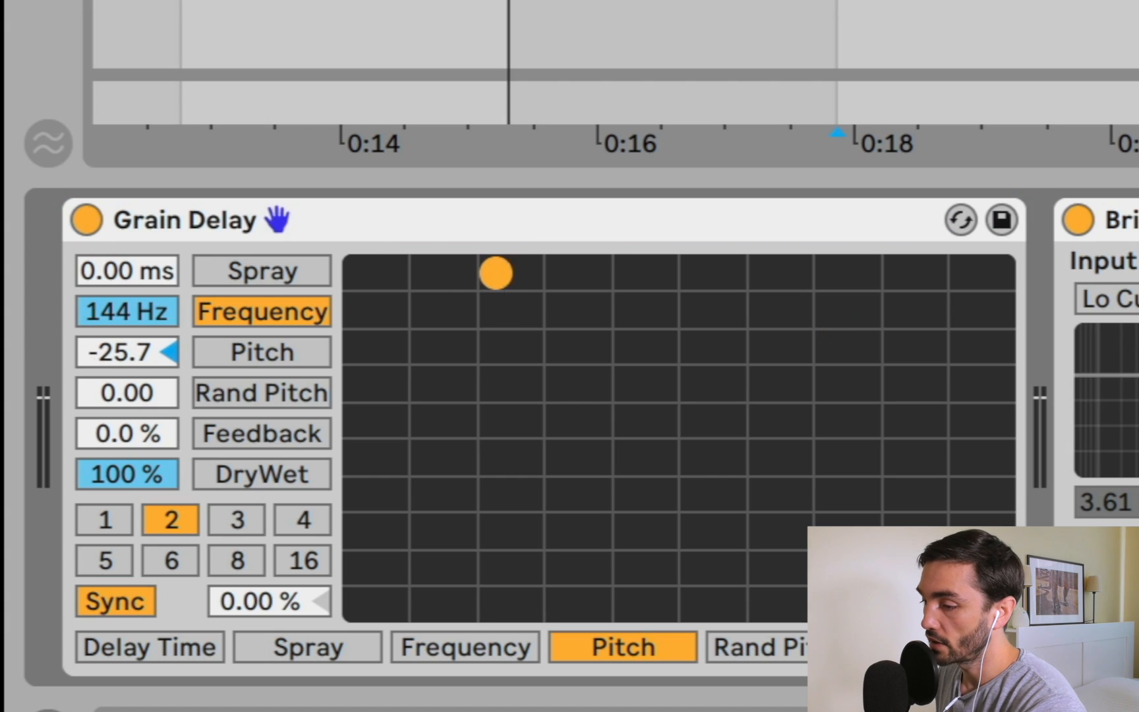
click(535, 223)
key(super+z)
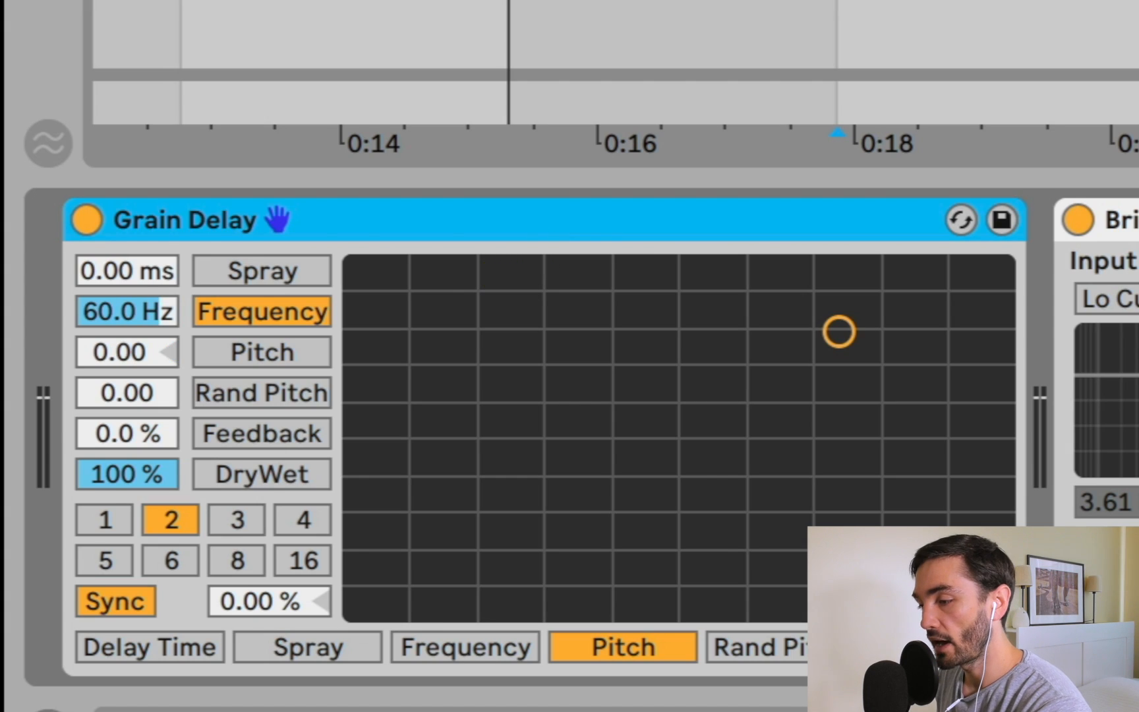
click(286, 208)
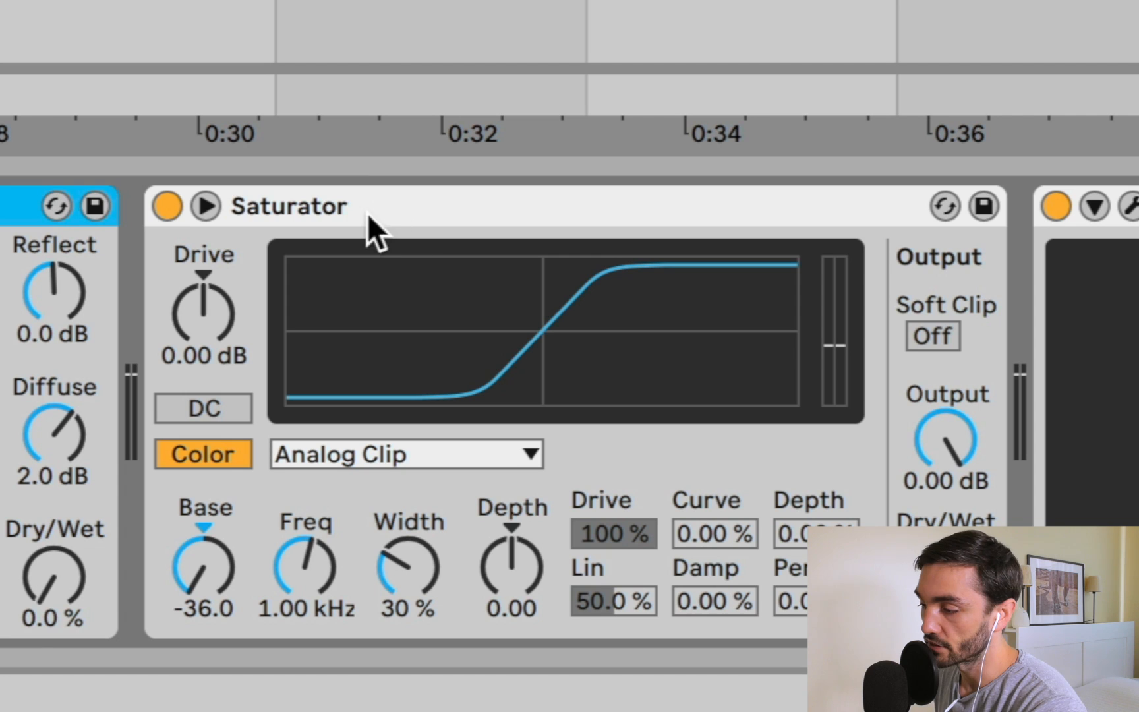
click(361, 208)
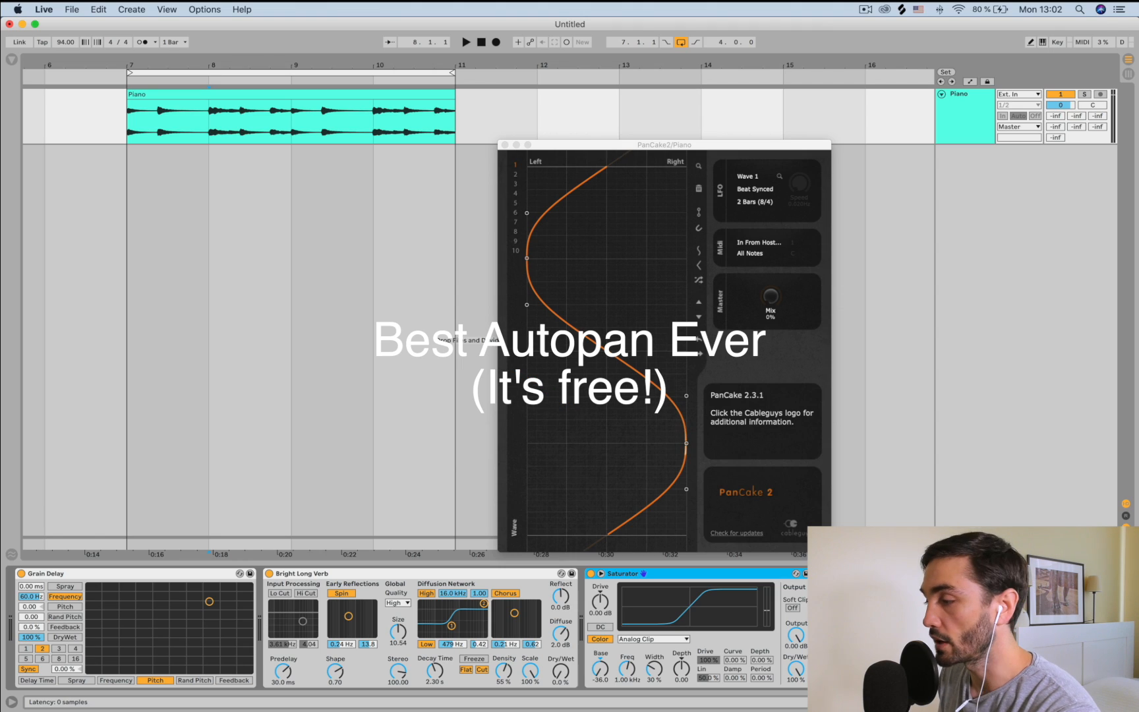
- Group the Grain Delay, Bright Long Verb, Saturator and PanCake2 devices into an Audio Effect Rack and show its macro controls
click(208, 574)
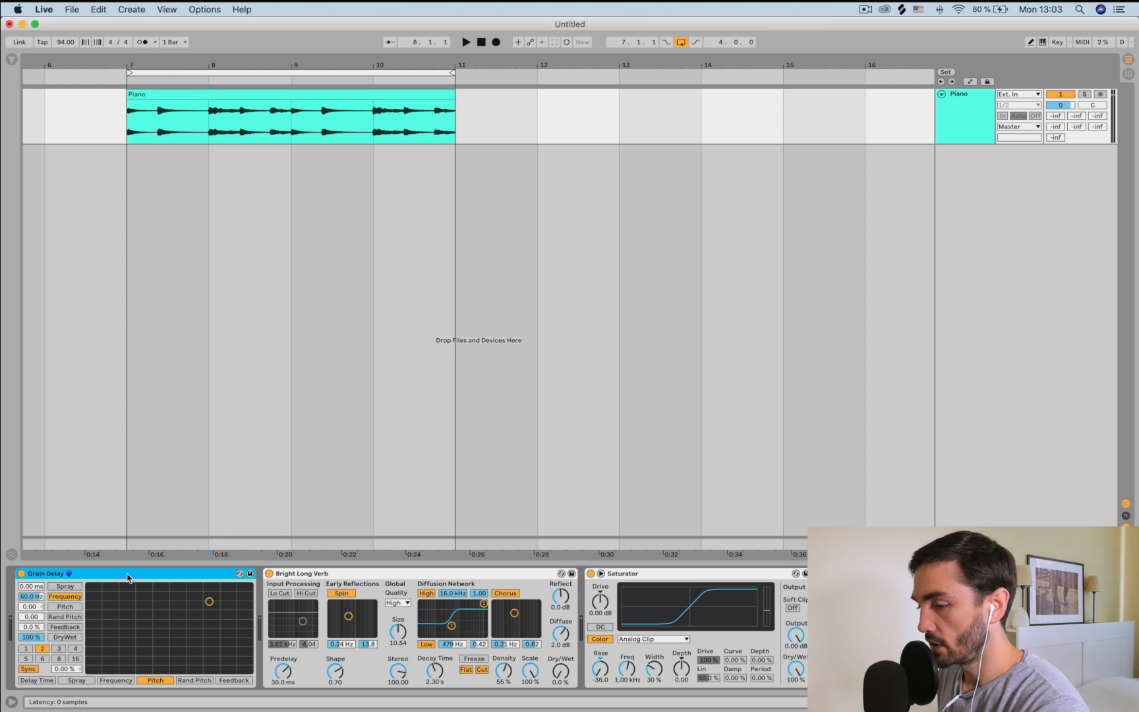
shift+click(302, 576)
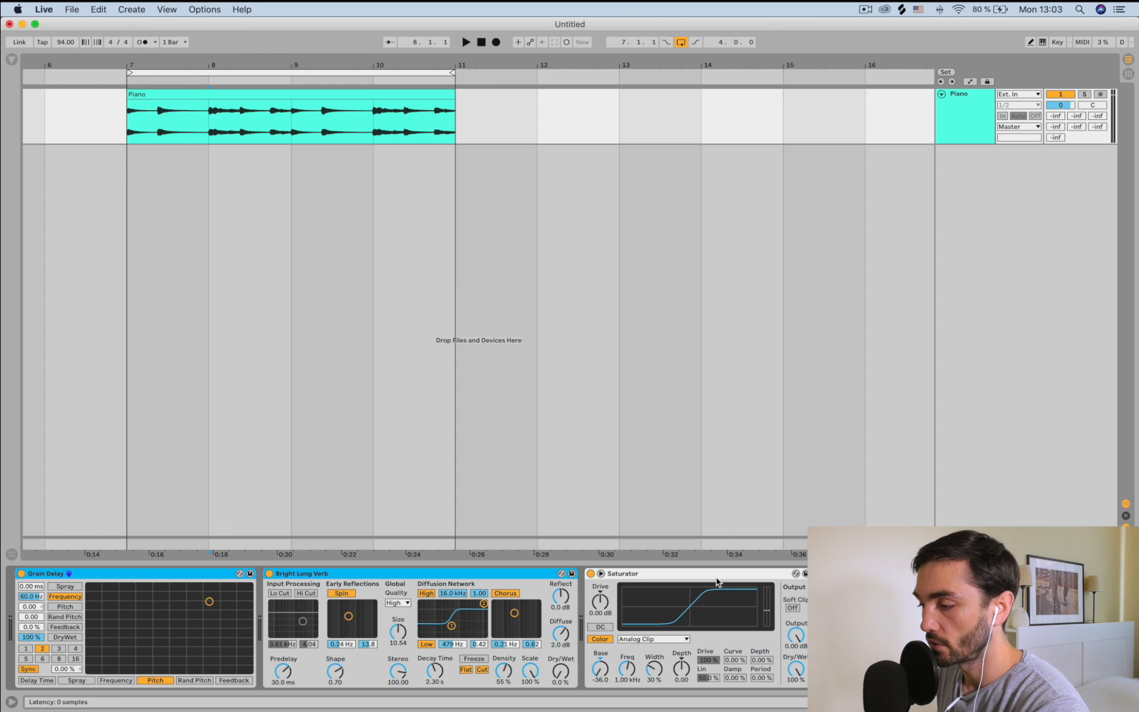
shift+click(639, 574)
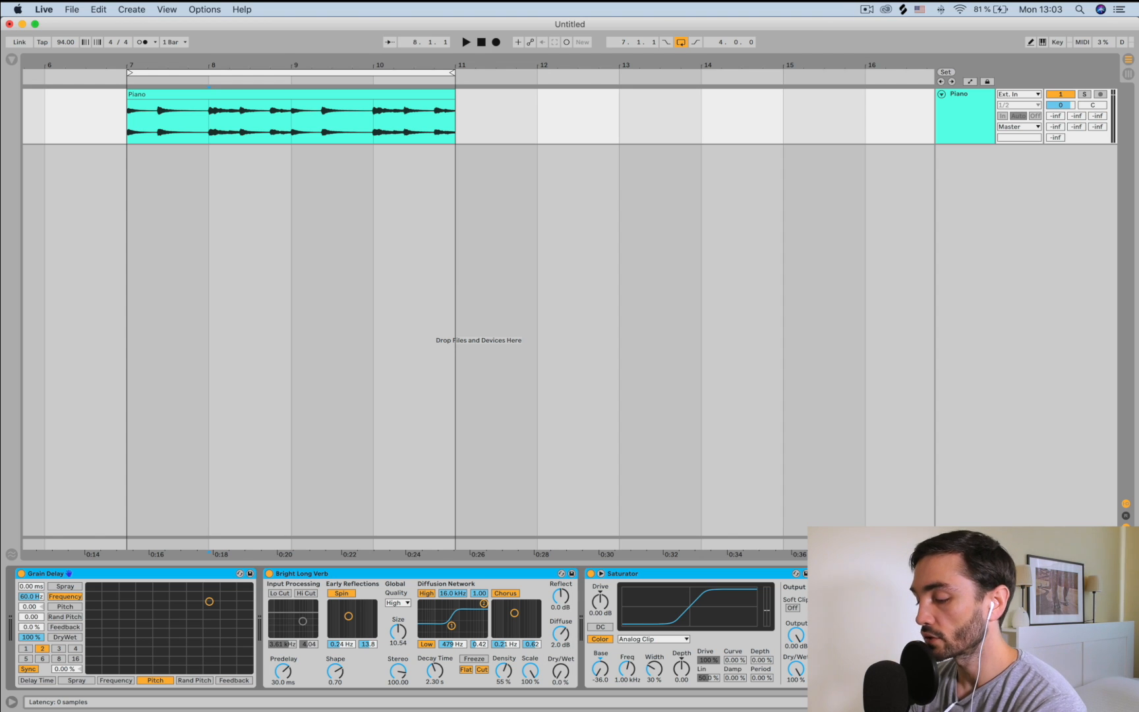
key(super+g)
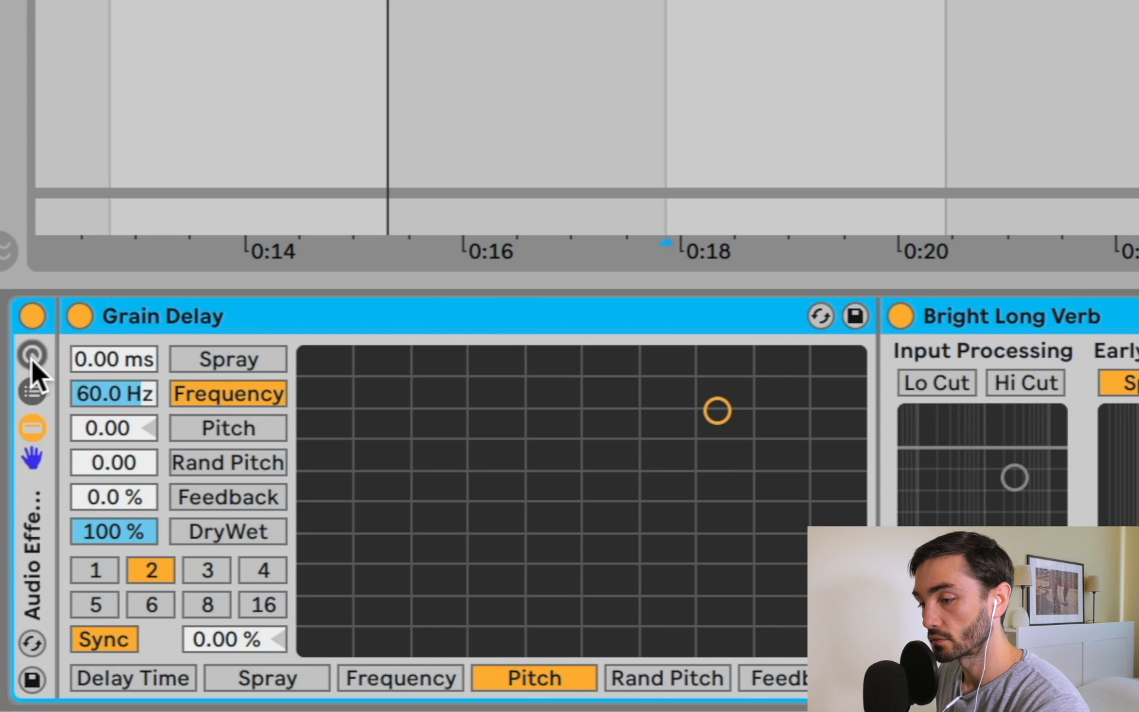
click(342, 372)
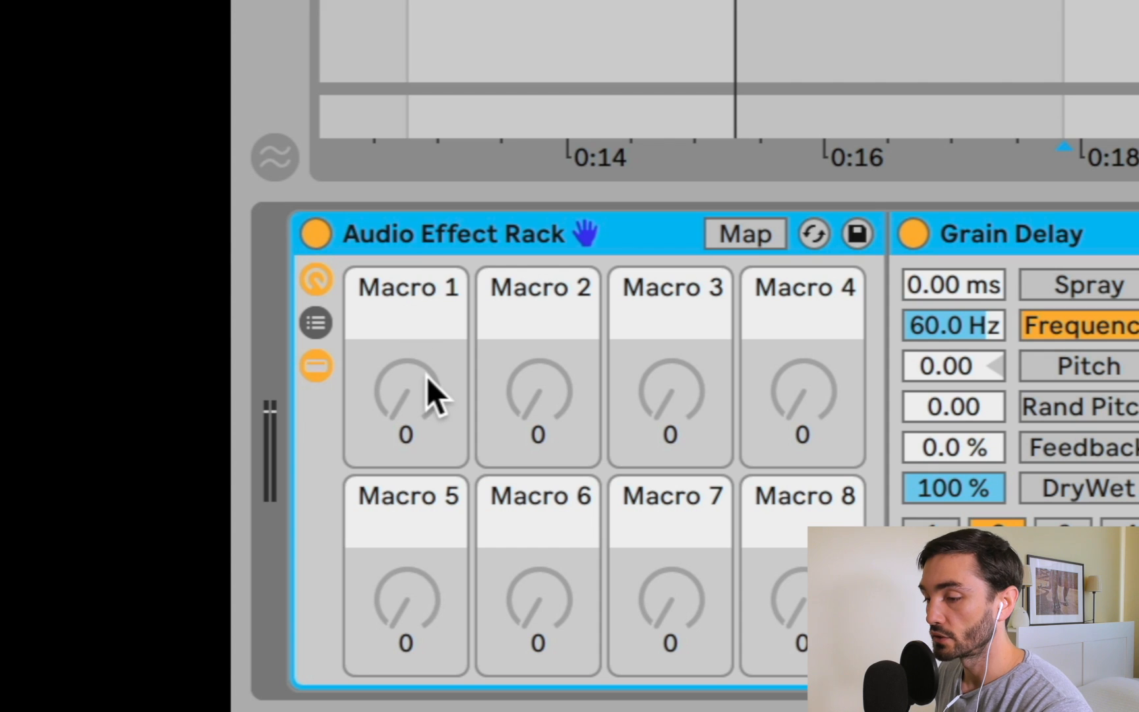
click(409, 267)
click(464, 228)
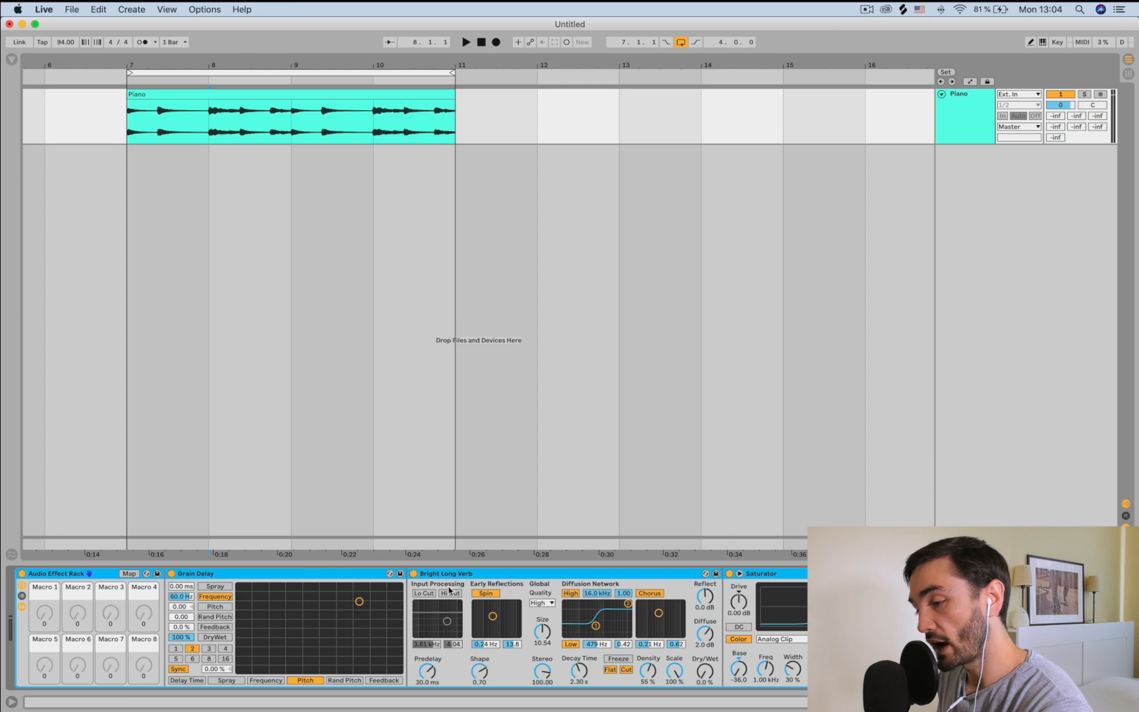
- Switch the Grain Delay from Sync to Time mode and set its delay time to 14 ms
click(301, 574)
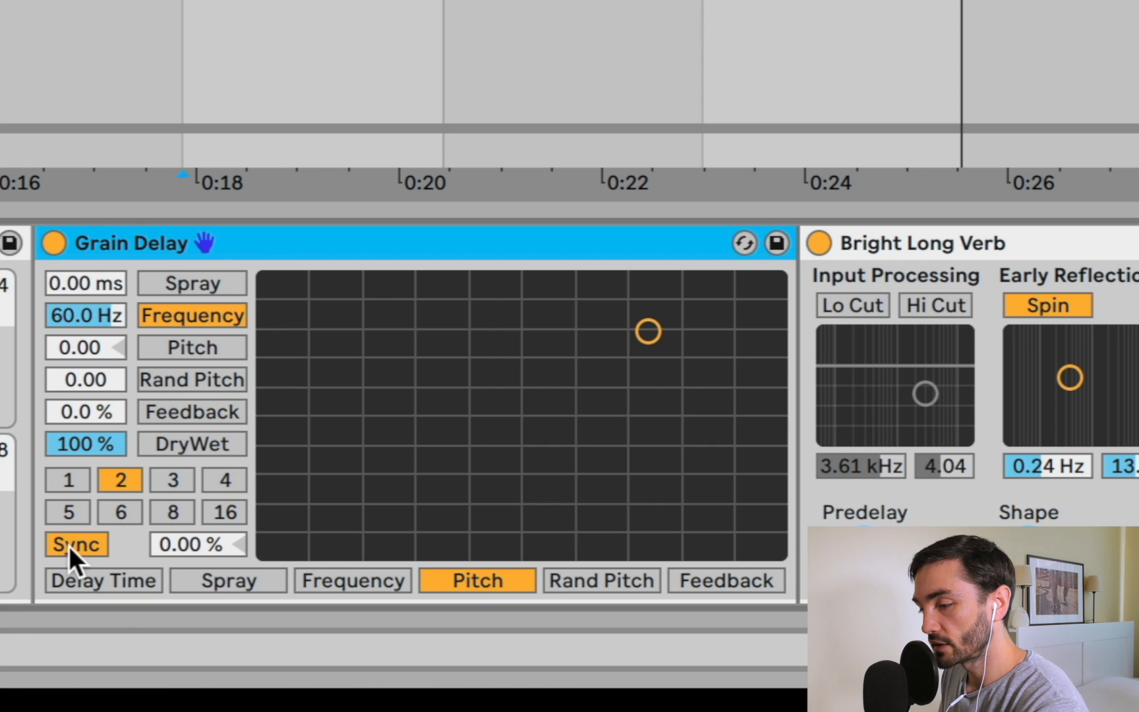
click(68, 546)
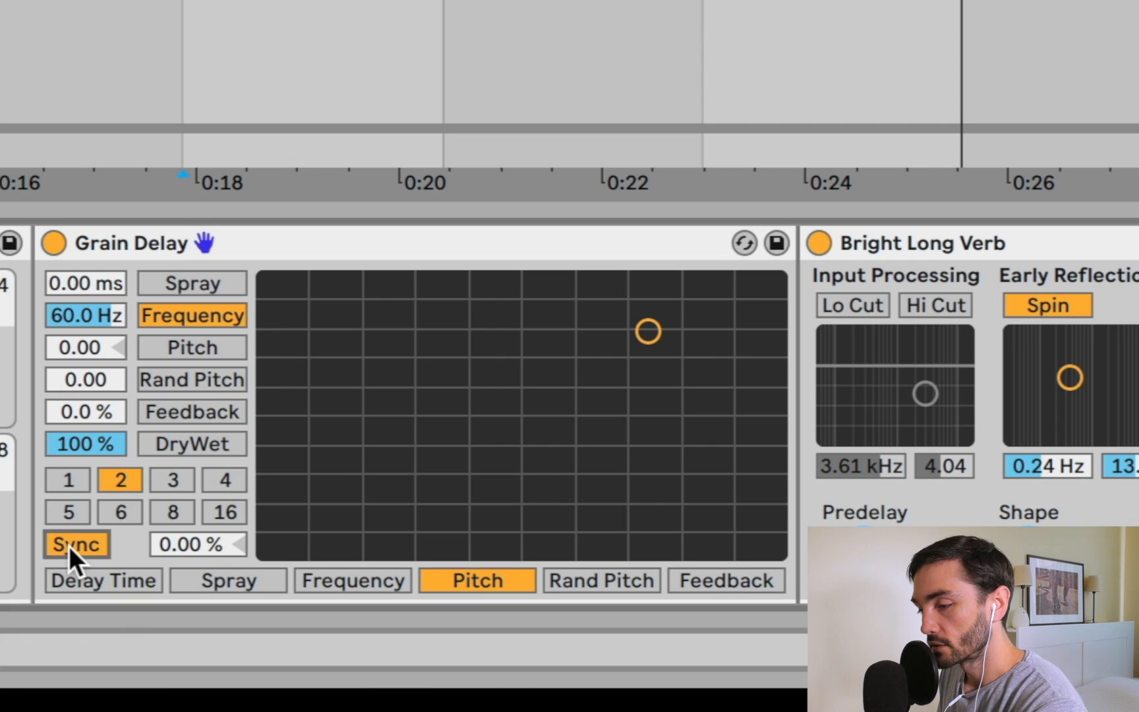
click(180, 547)
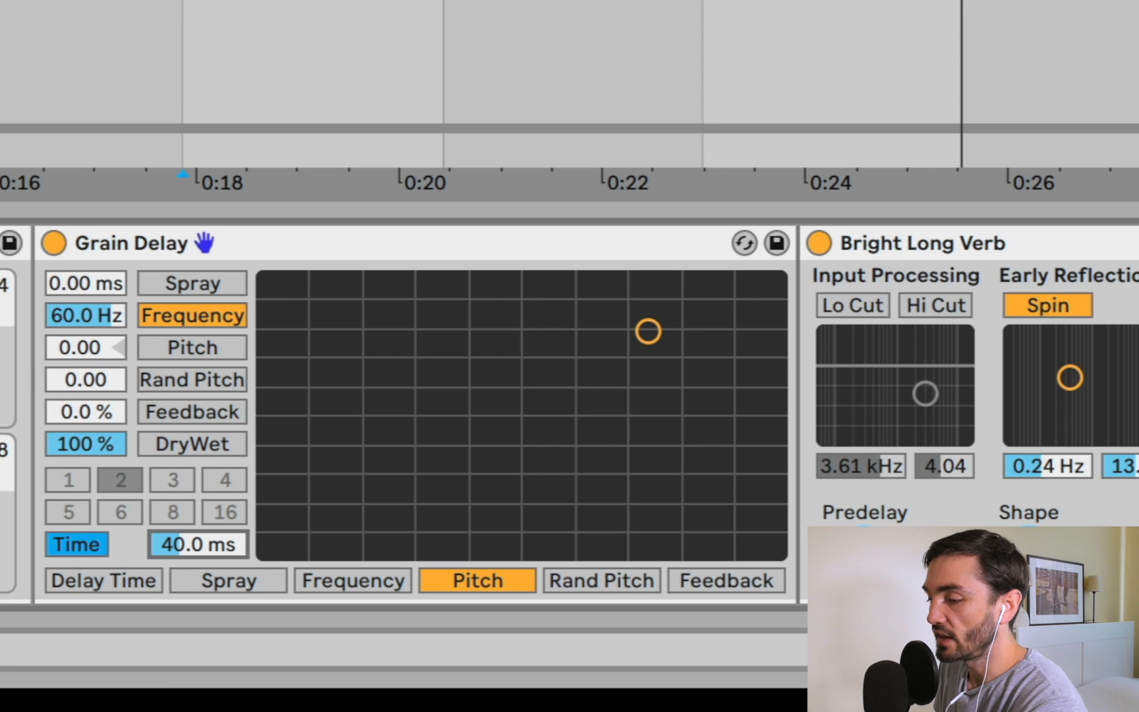
text(14)
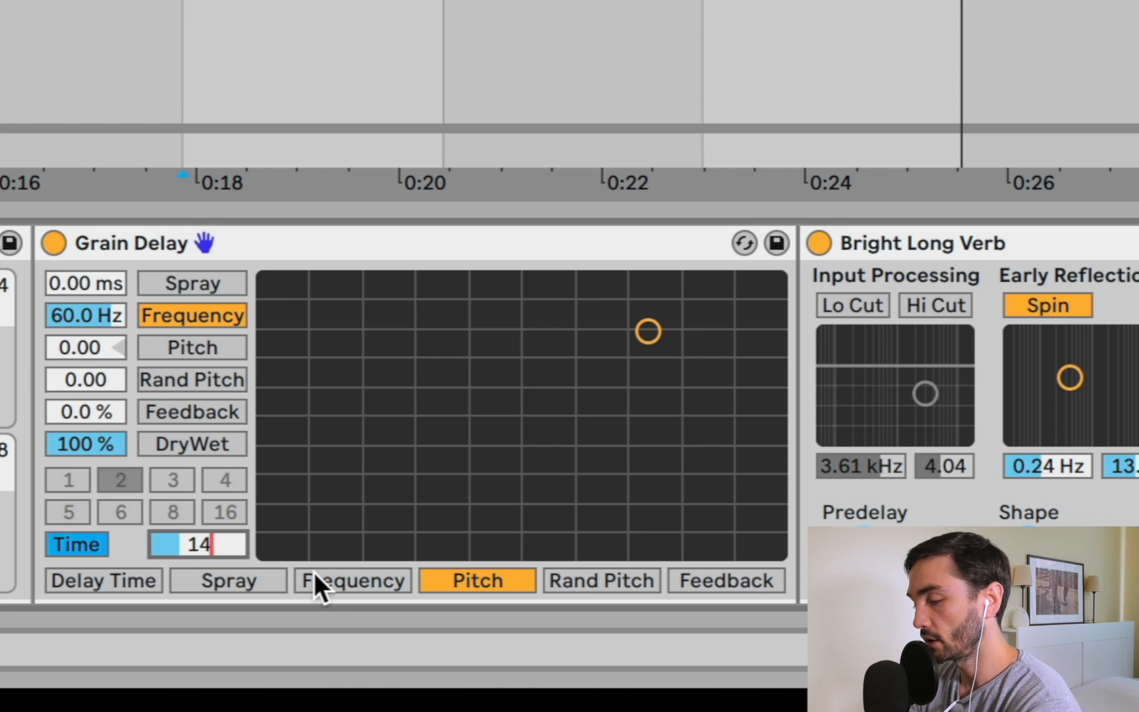
key(Return)
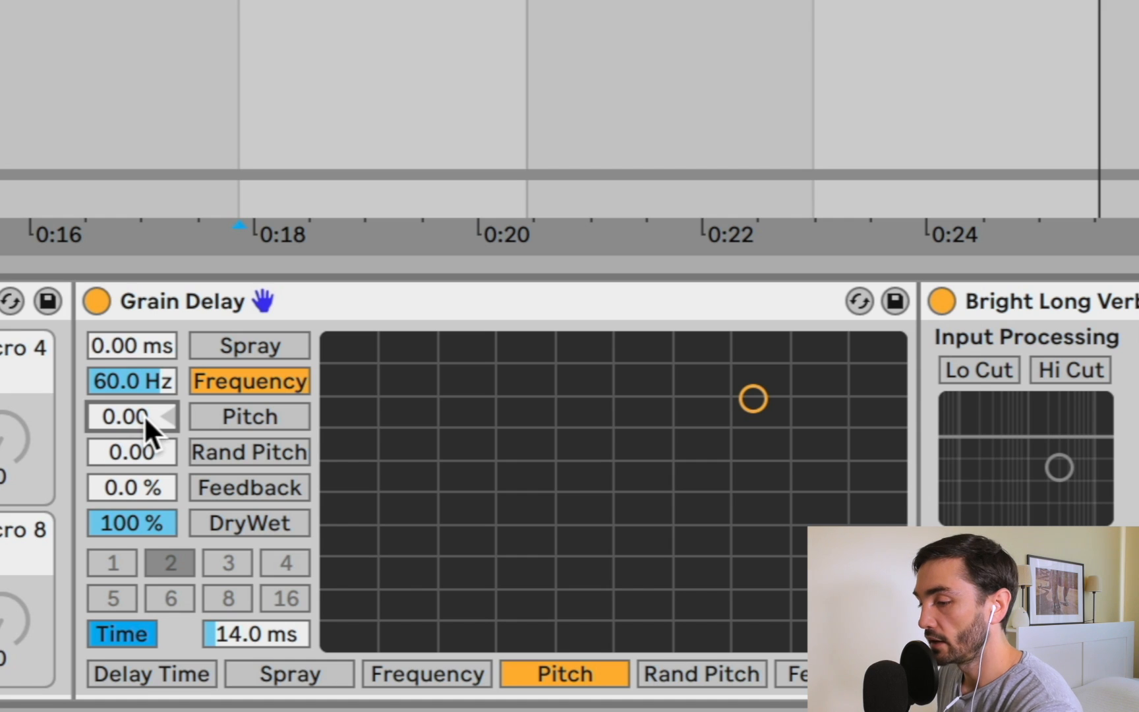
- Set the Grain Delay's pitch to 12 and lower its frequency to 4.43 Hz
text(12)
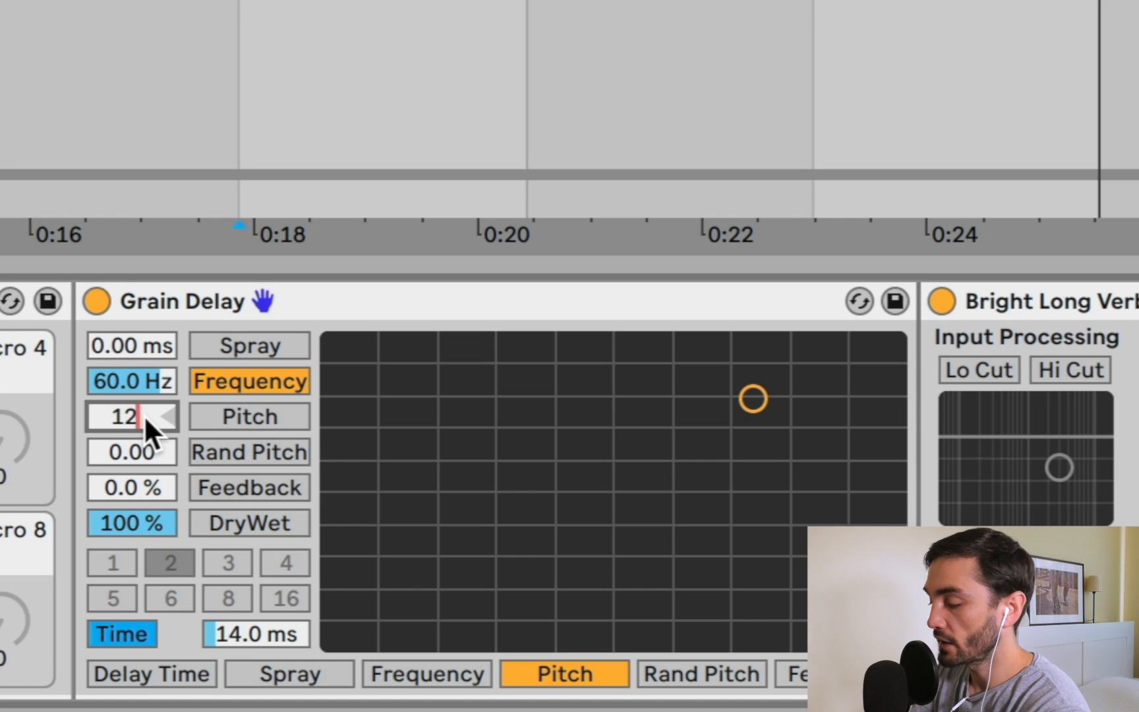
key(Return)
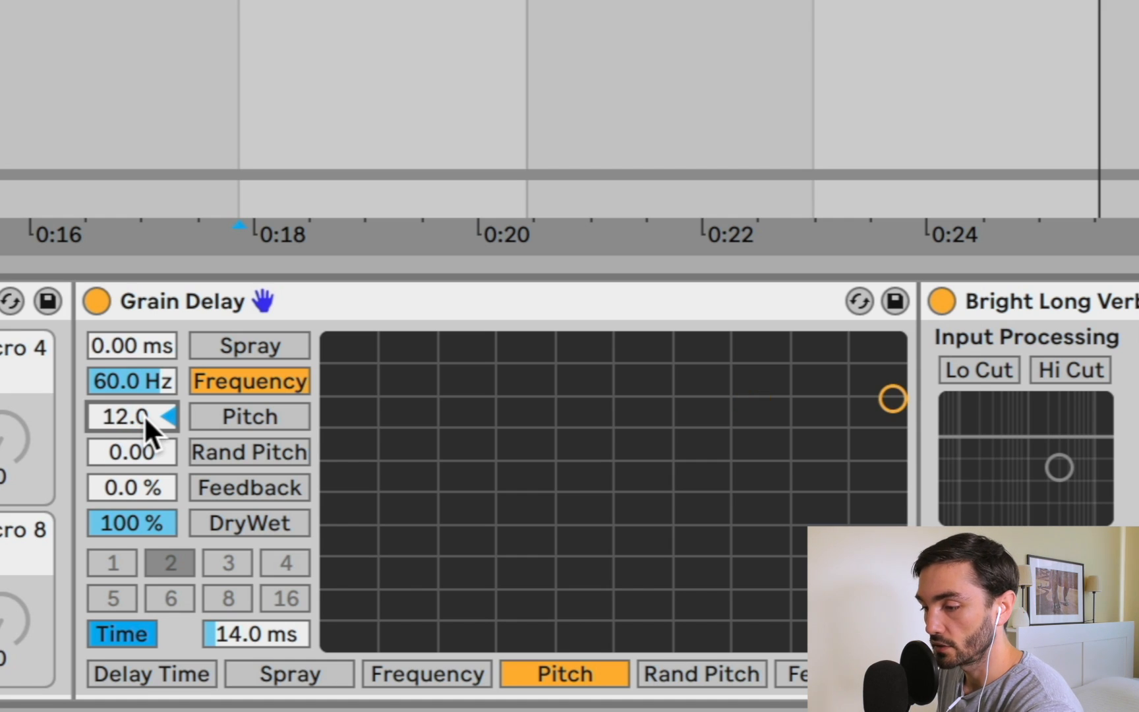
click(110, 381)
drag(110, 382, 110, 538)
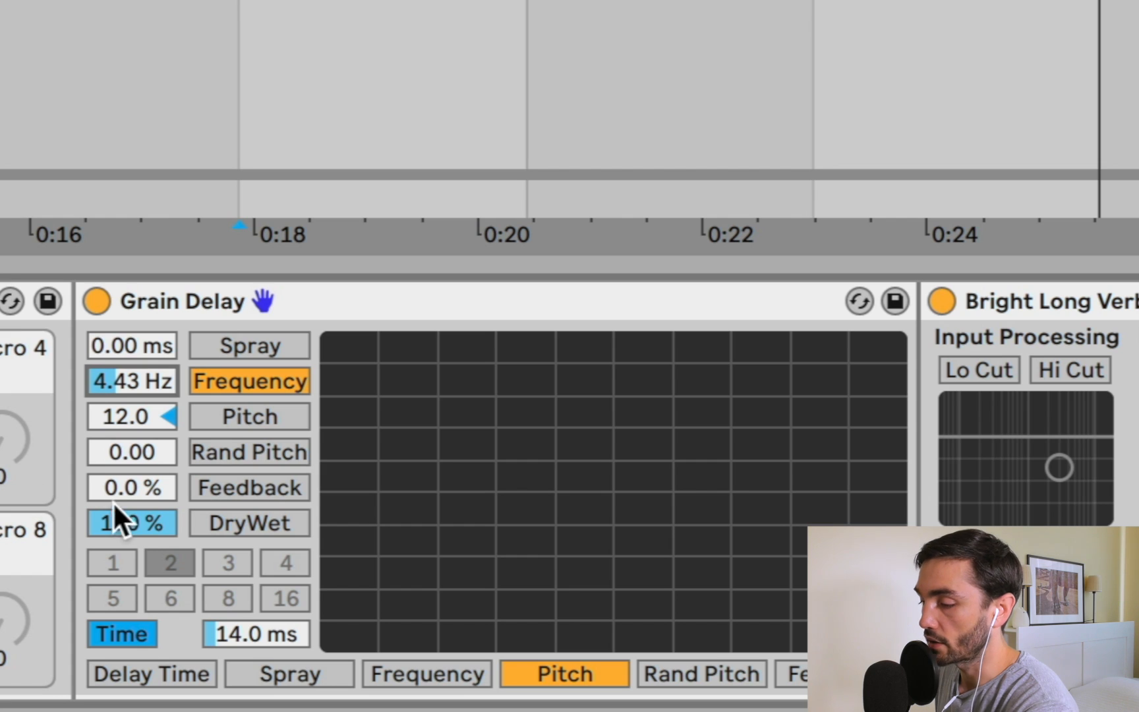
- Set the Grain Delay's DryWet to 0% and map it to Macro 1 of the rack
drag(117, 518, 117, 646)
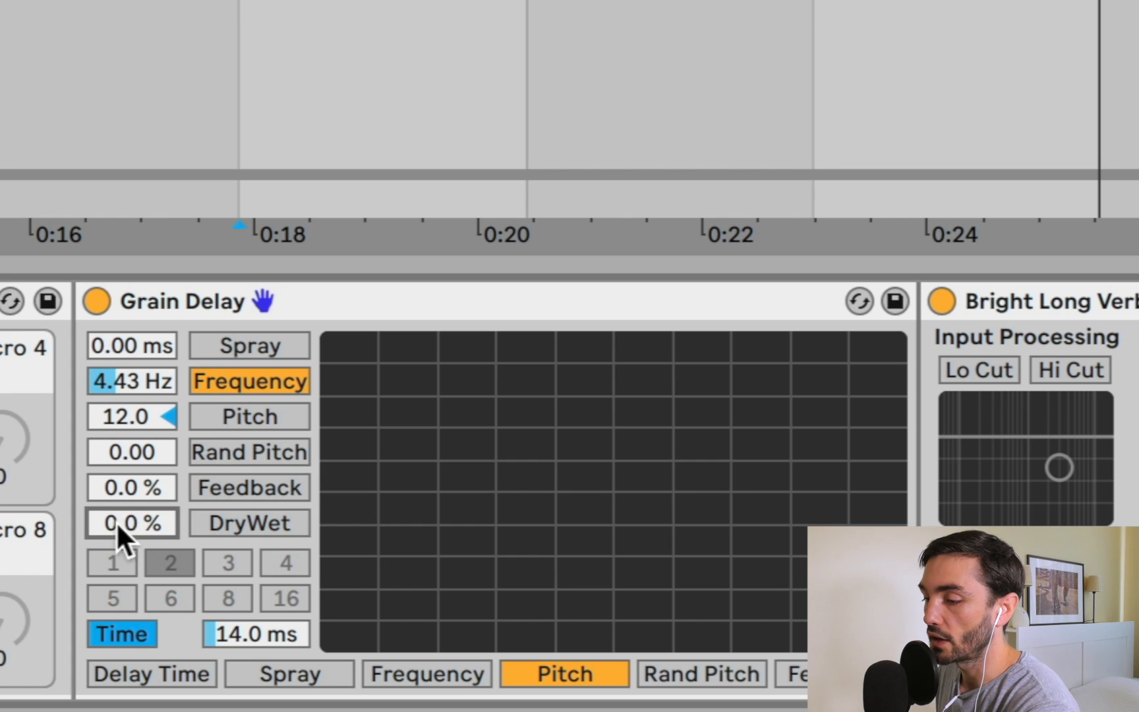
right_click(108, 525)
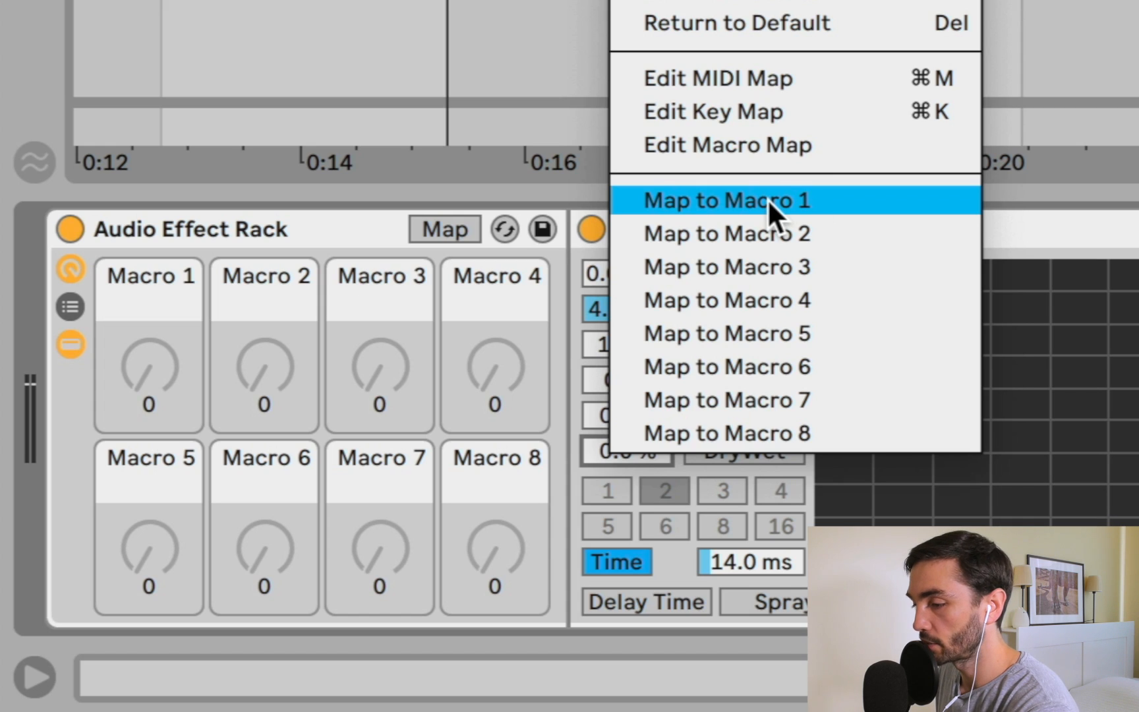
click(330, 273)
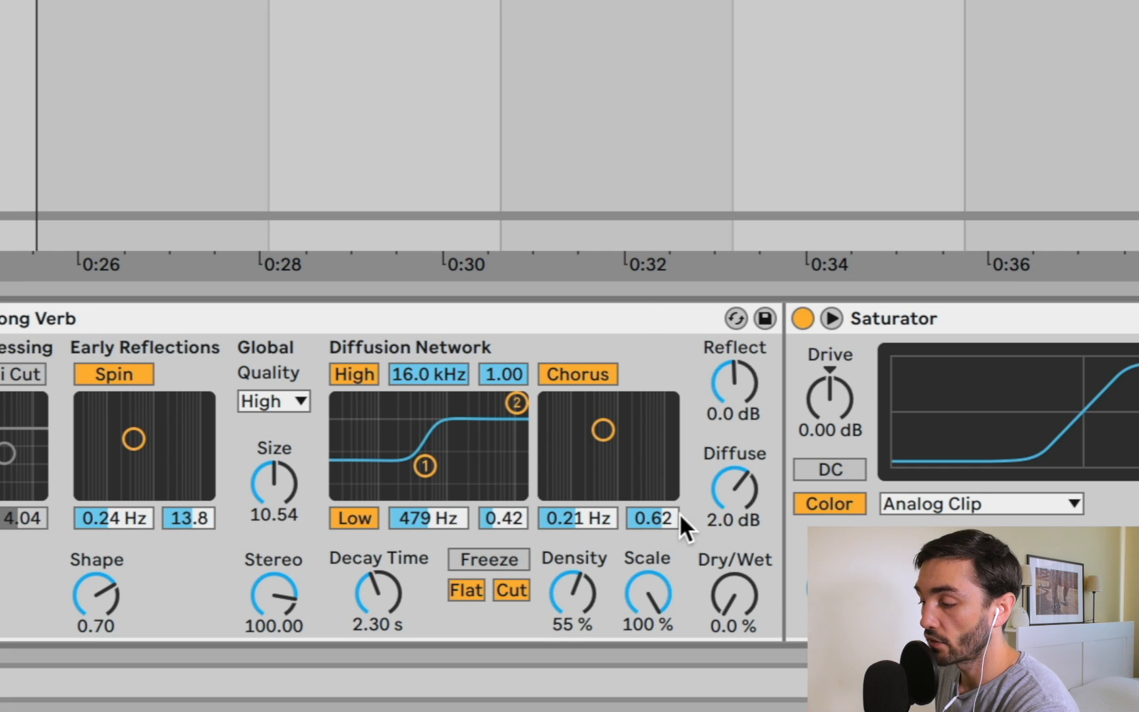
- Map the Bright Long Verb's Dry/Wet to the same first macro as the Grain Delay's DryWet
mouse_move(732, 596)
mouse_down()
mouse_move(732, 547)
mouse_move(730, 596)
mouse_up()
right_click(729, 592)
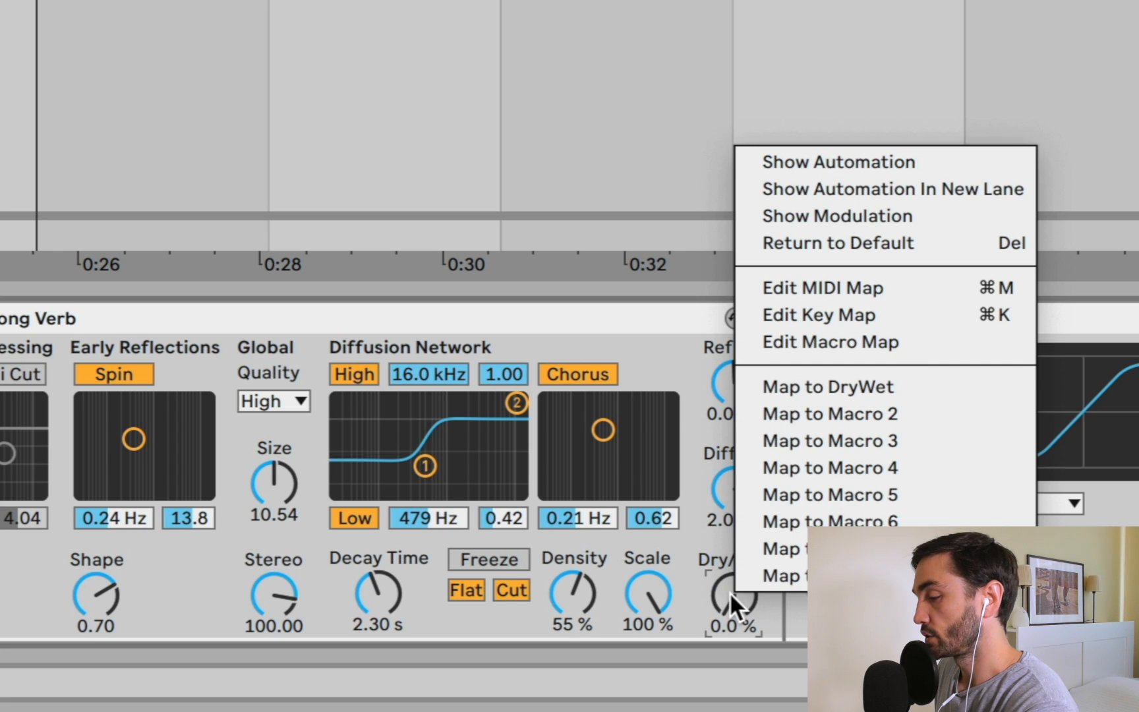
click(974, 387)
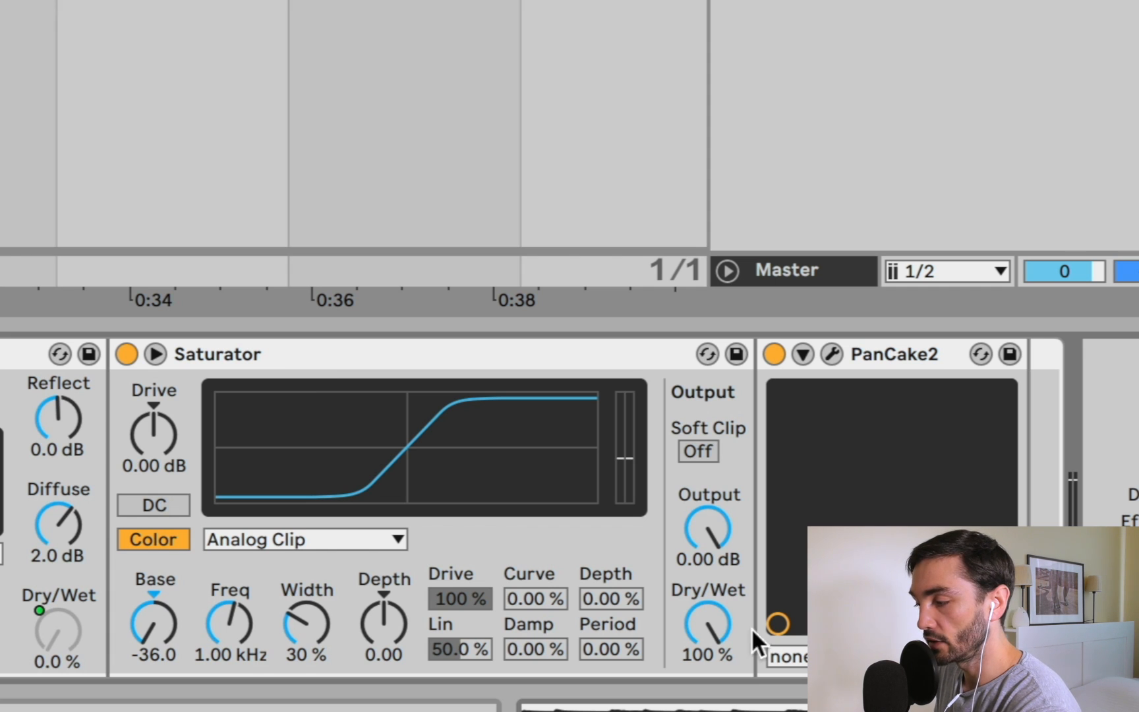
- Map the Saturator's Drive to Macro 1
mouse_move(707, 623)
mouse_down()
mouse_move(708, 675)
mouse_move(707, 623)
mouse_up()
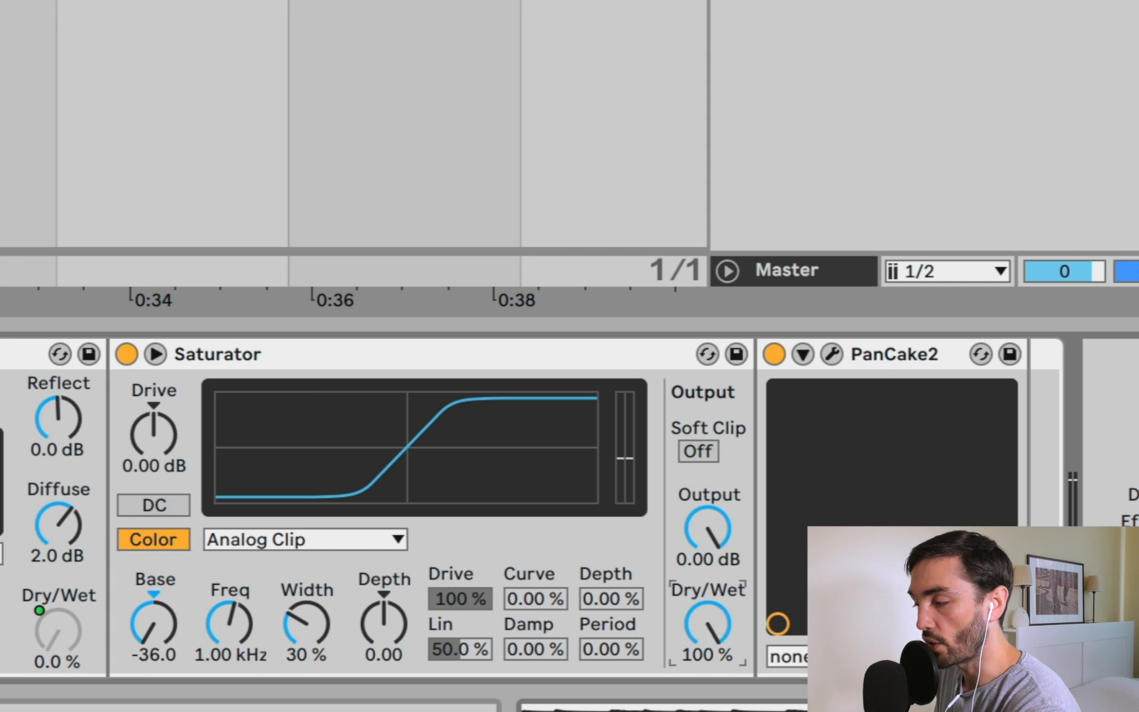
click(156, 423)
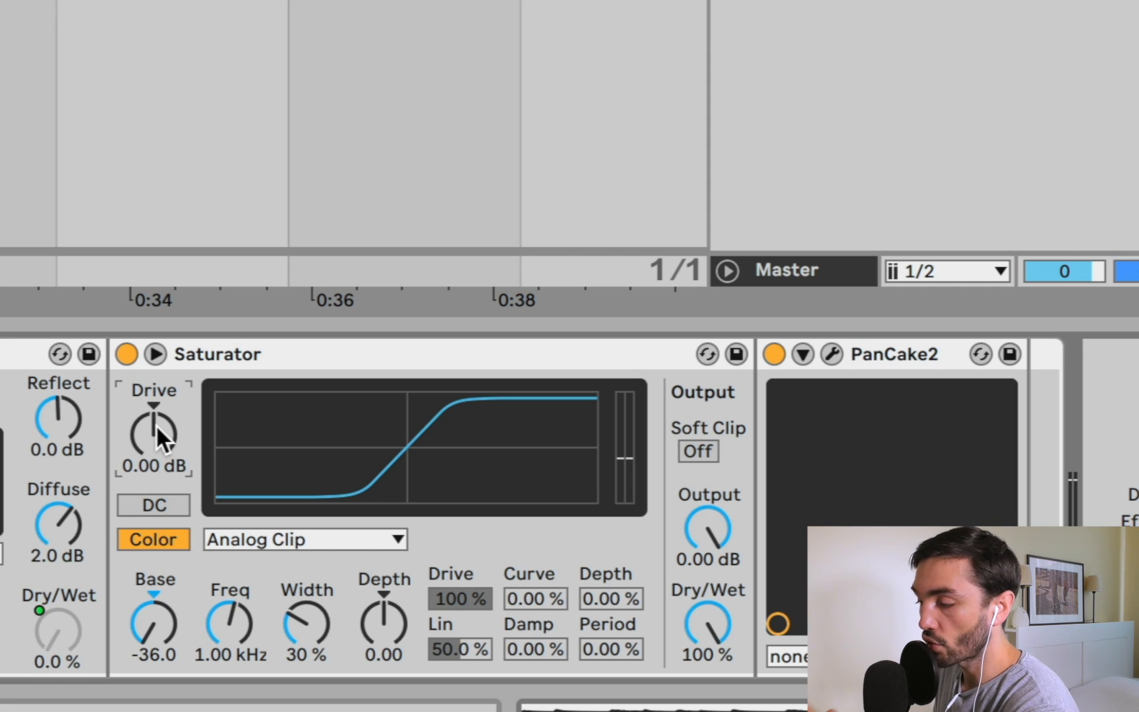
right_click(155, 424)
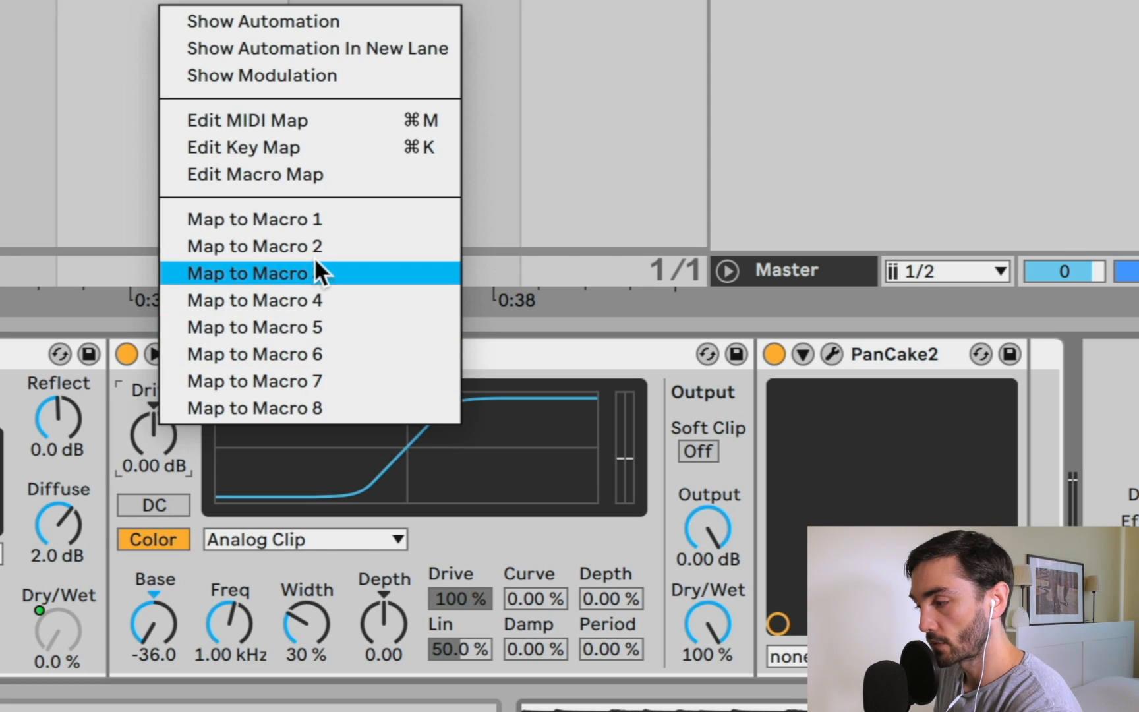
click(305, 219)
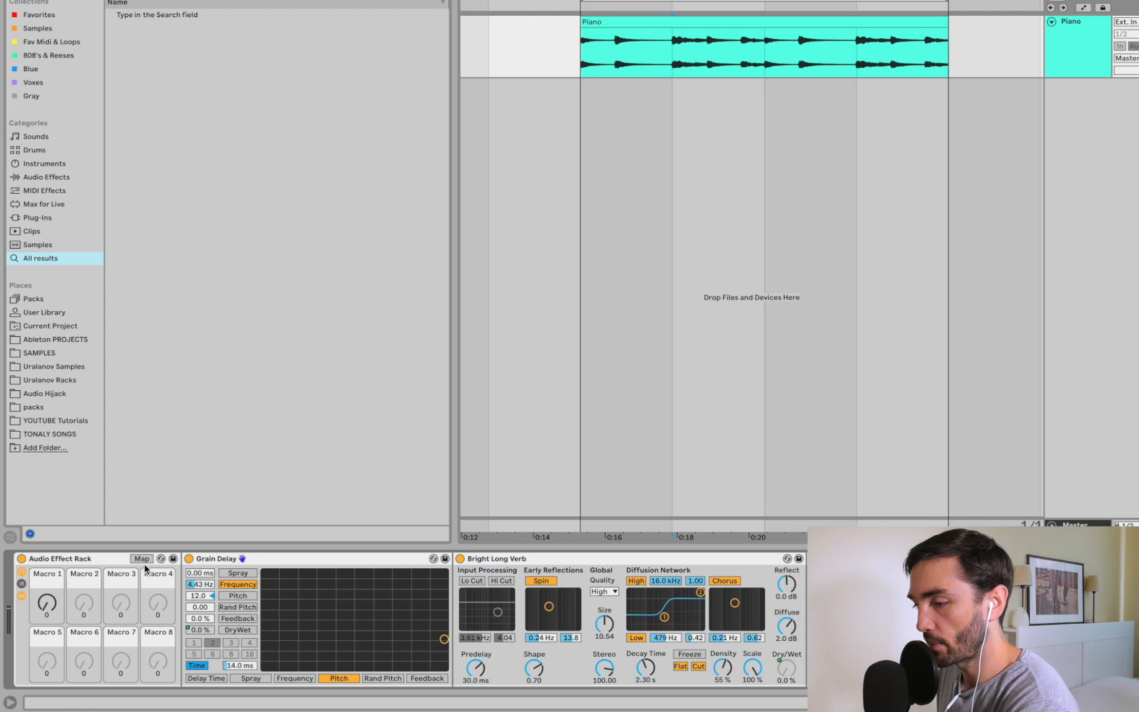
- In the rack's macro mappings, limit the Saturator Drive range to a minimum of 0 dB and a maximum of 7 dB
click(143, 556)
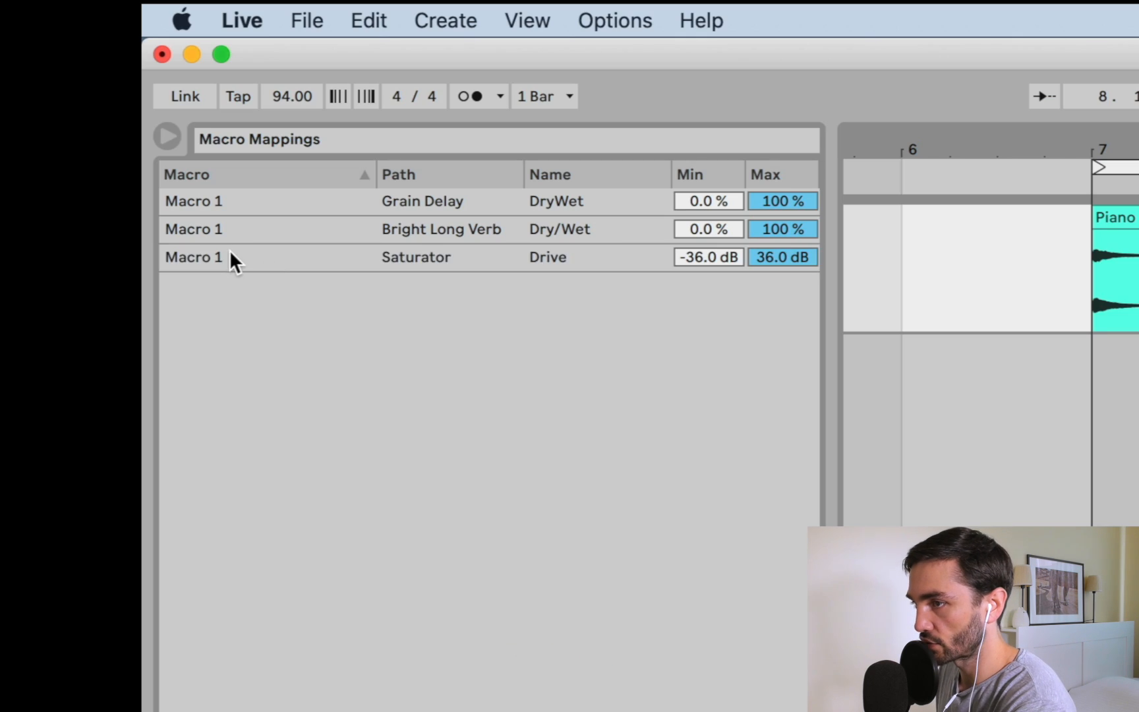
click(46, 56)
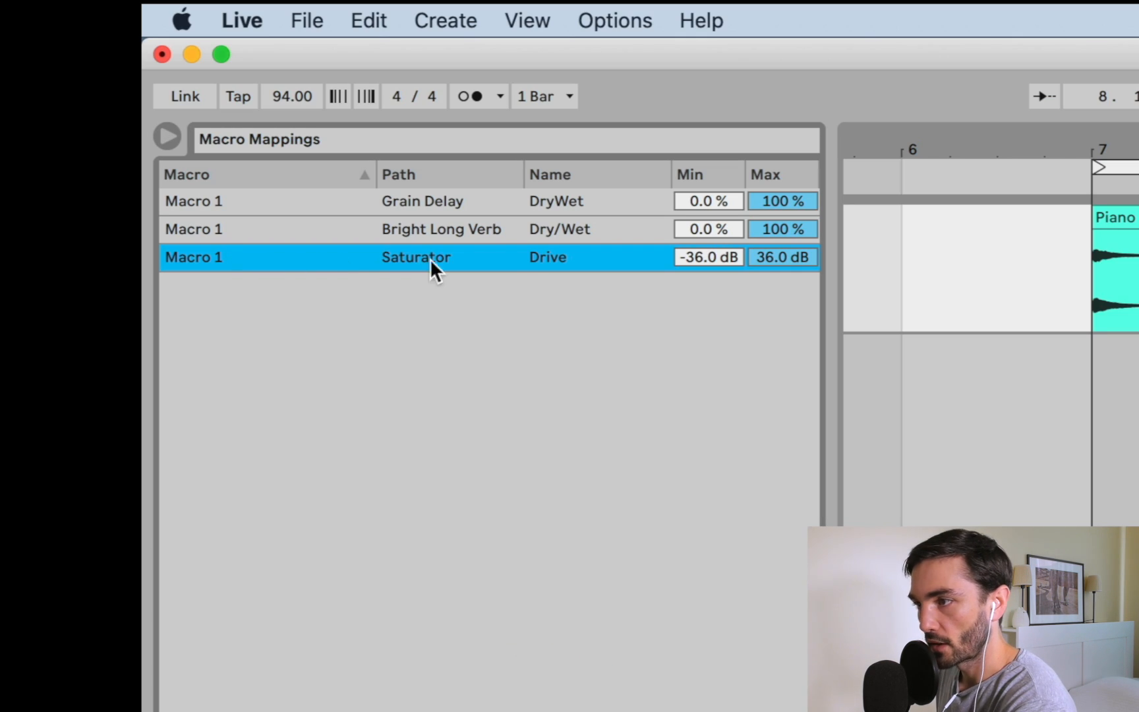
click(703, 258)
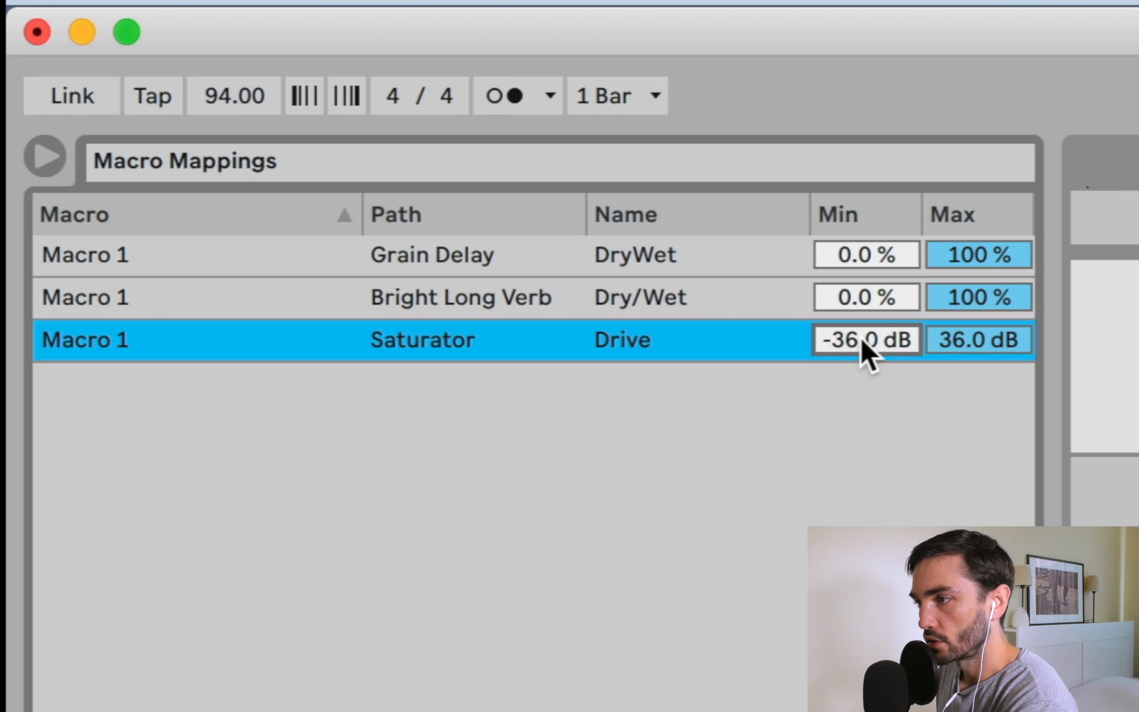
text(0)
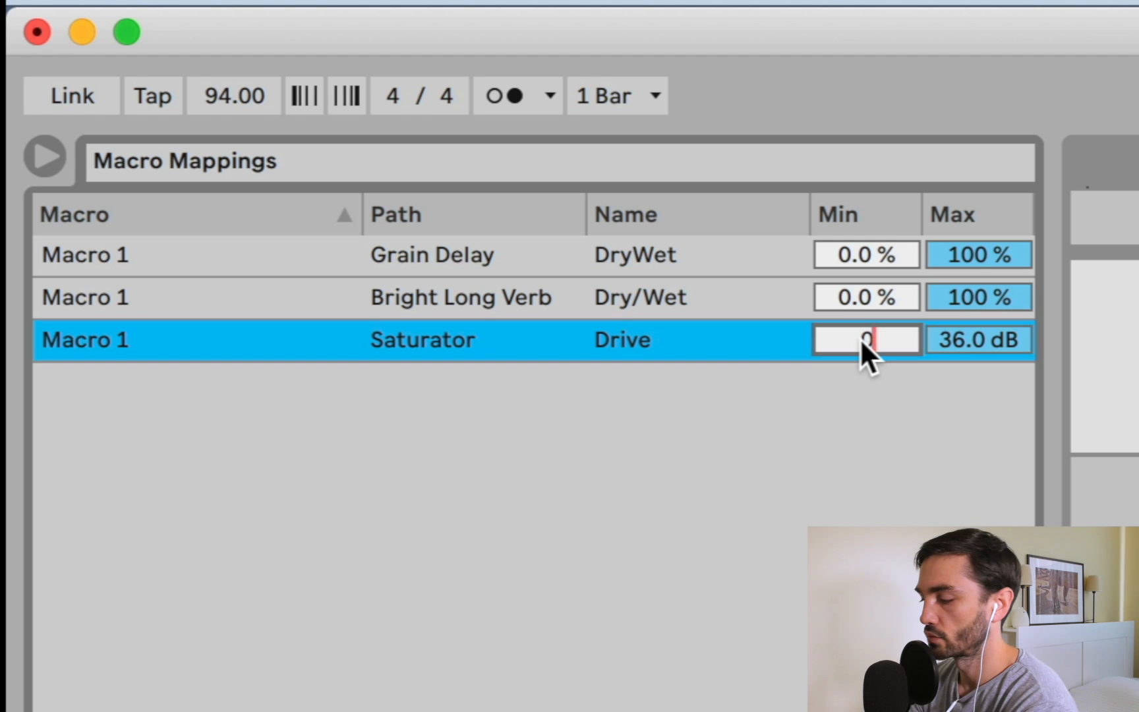
key(Return)
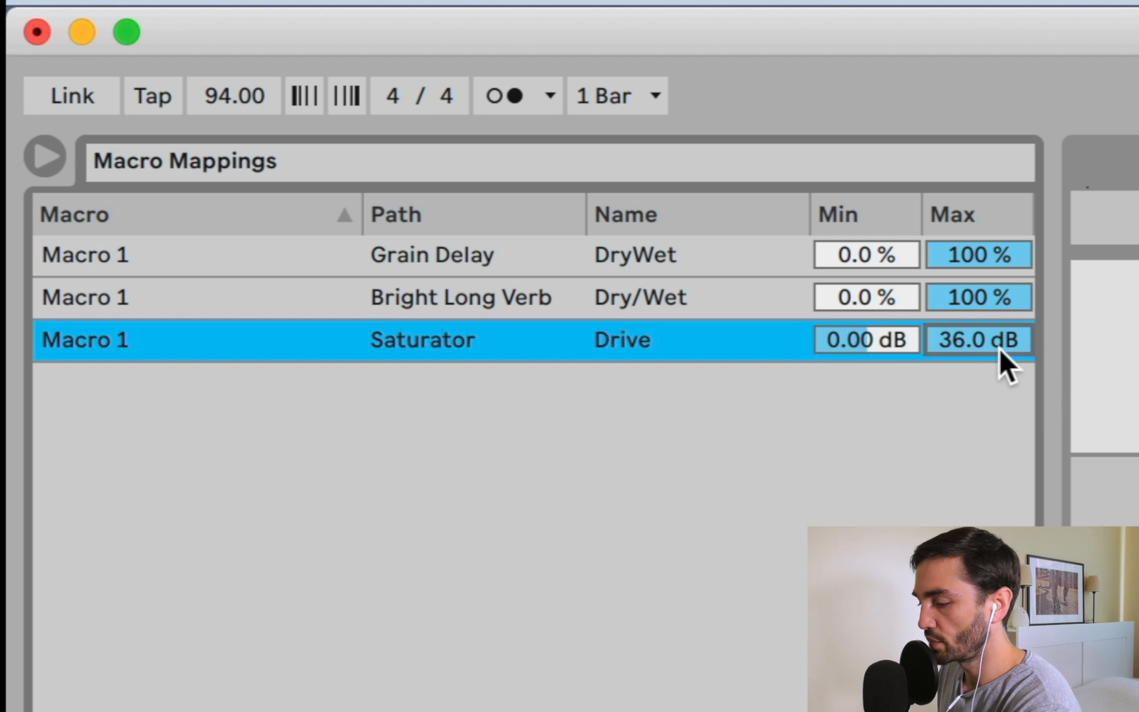
text(7)
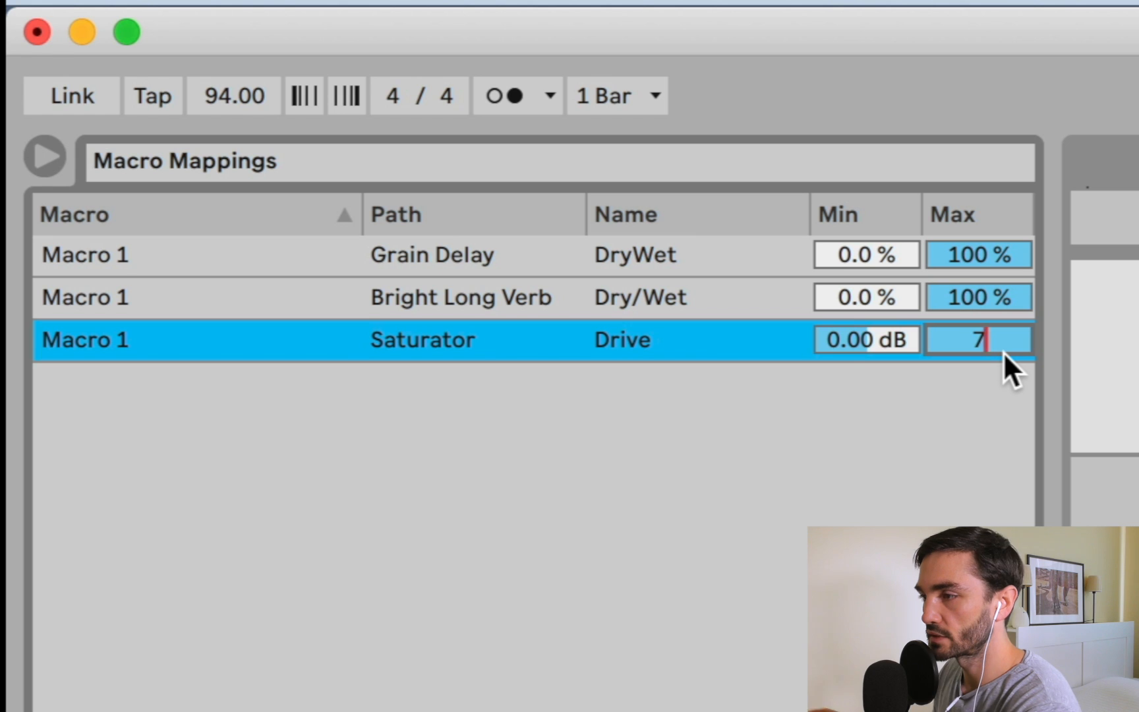
key(Return)
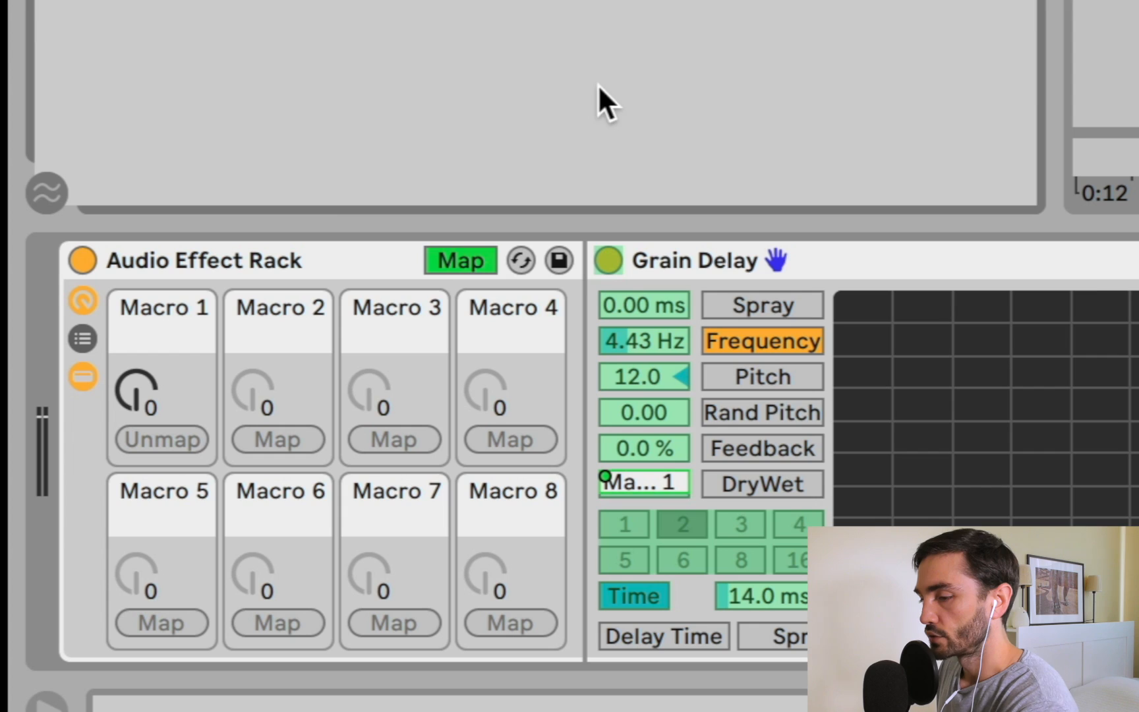
- Leave macro mapping and set PanCake2's beat-synced LFO rate to 1/16
click(470, 264)
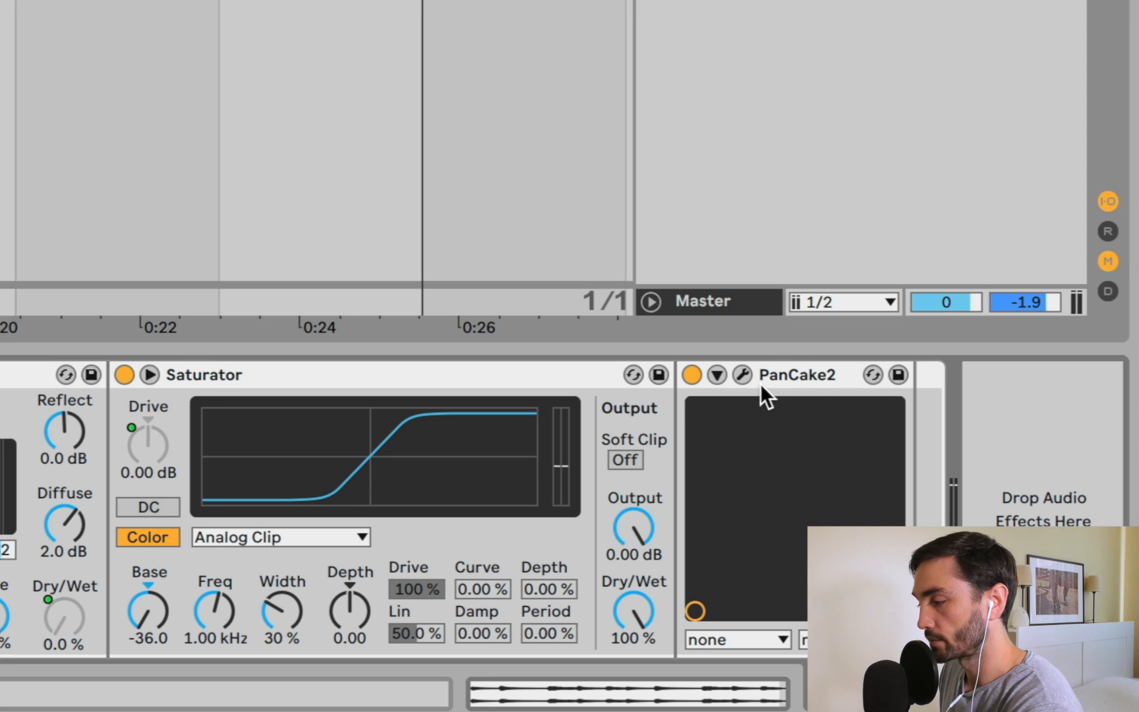
click(742, 373)
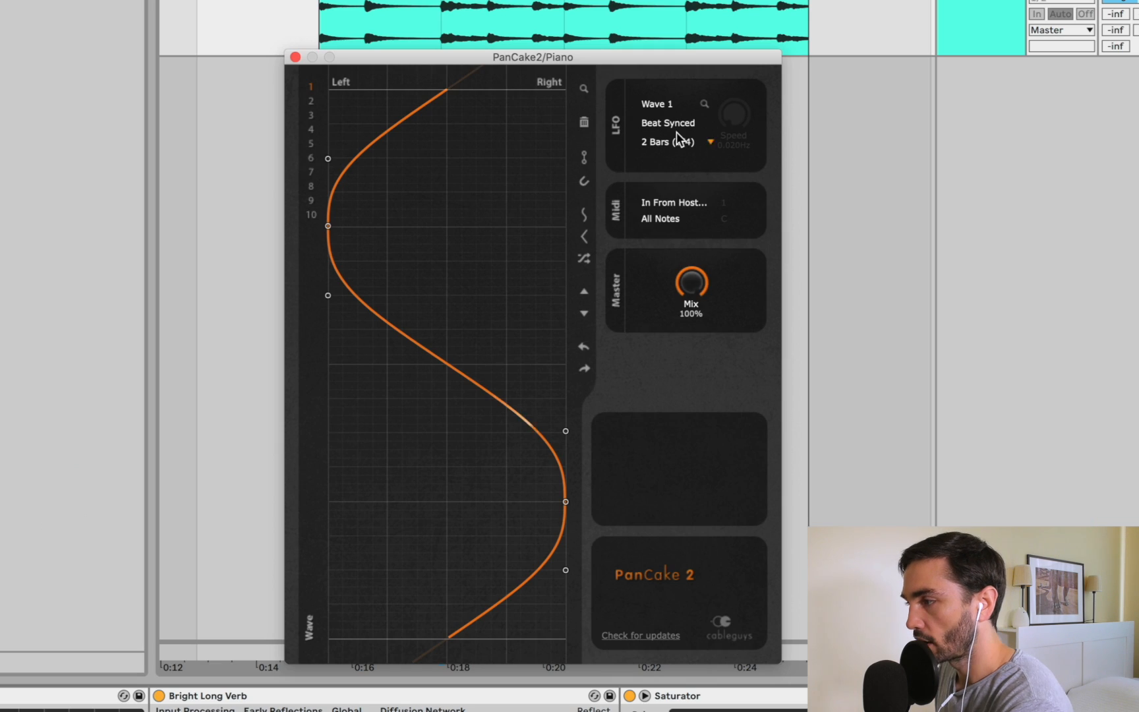
click(683, 144)
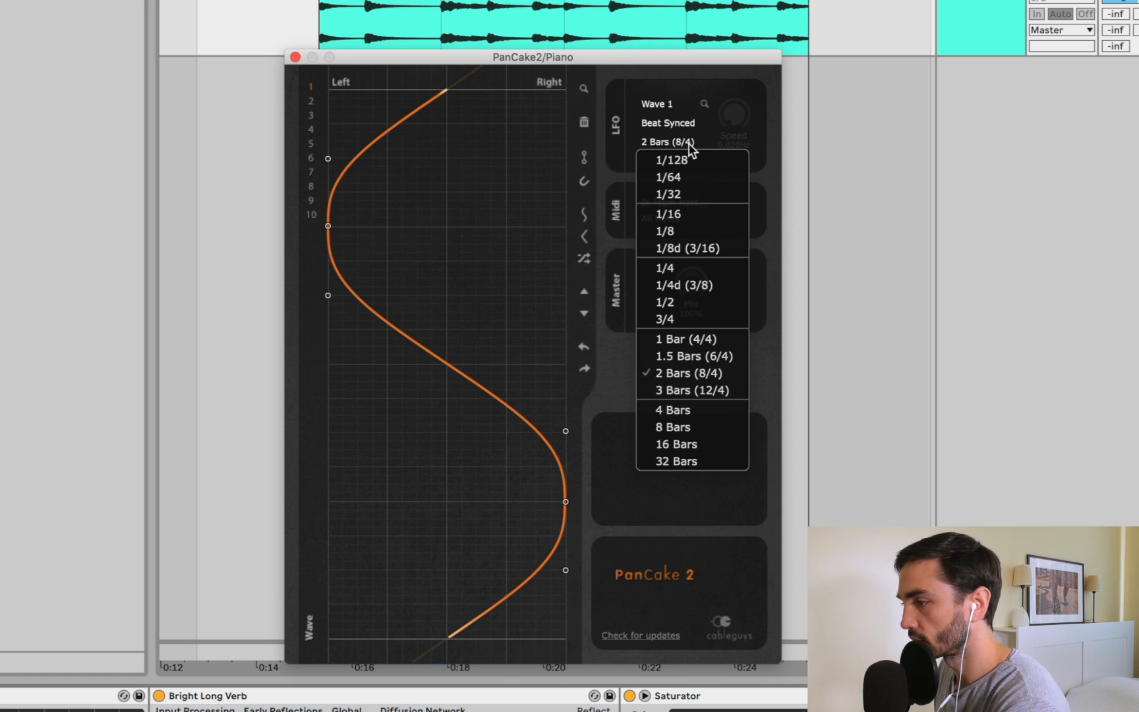
click(669, 215)
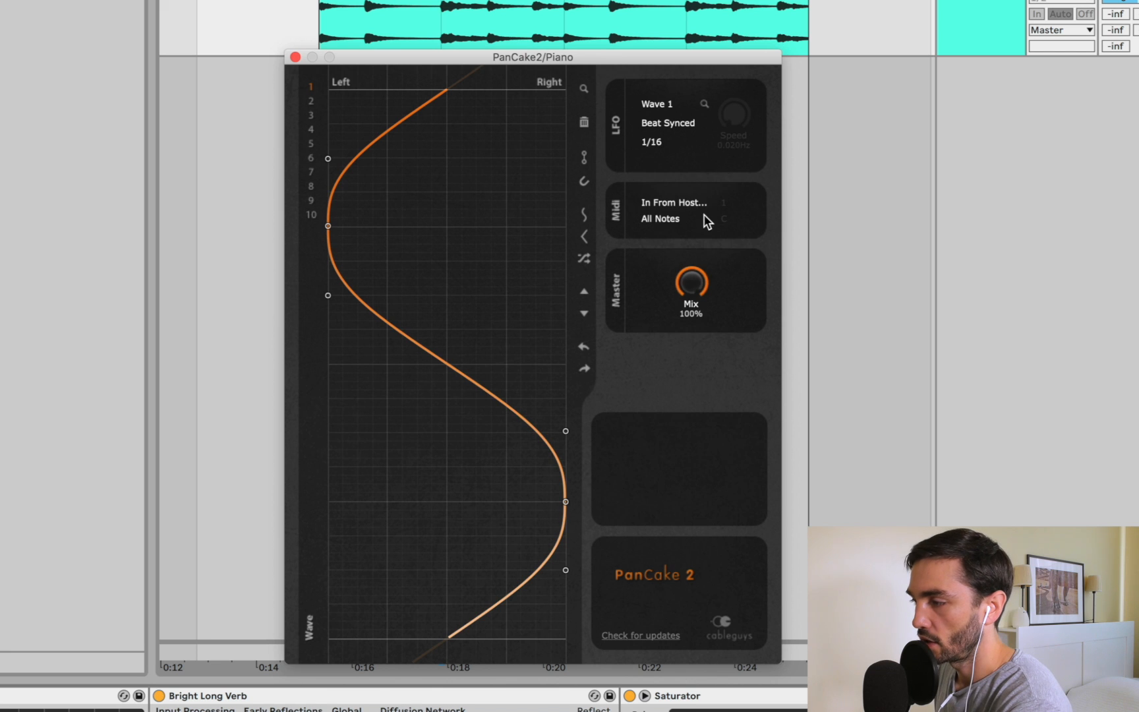
click(653, 145)
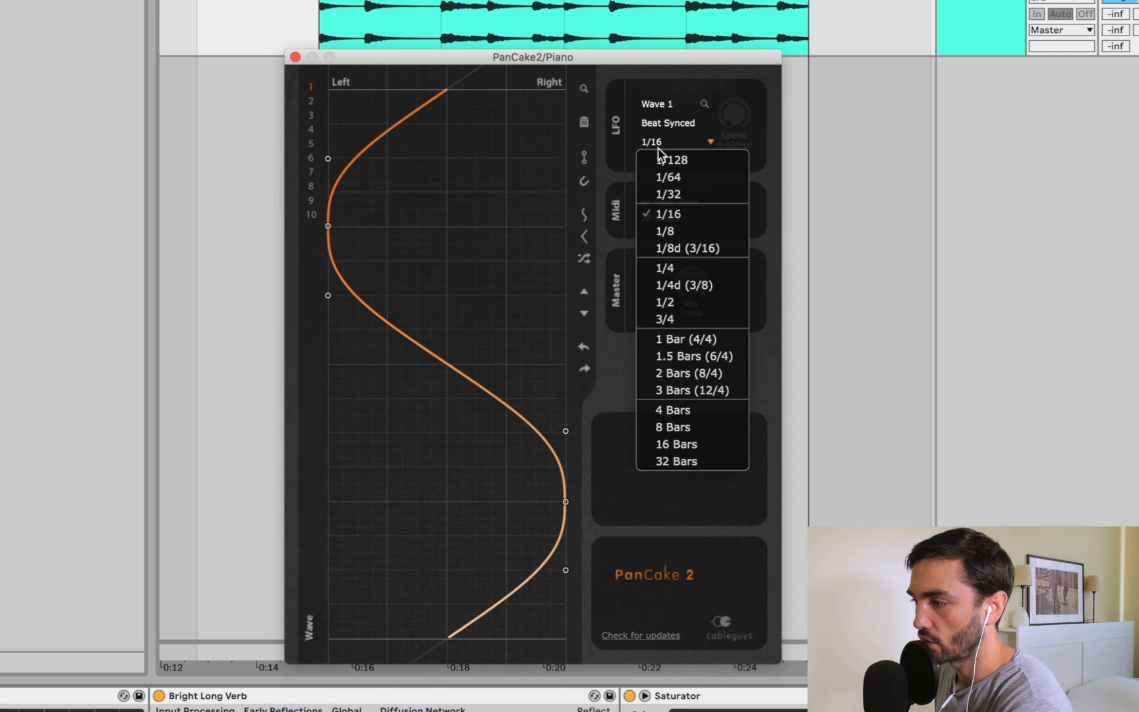
click(702, 214)
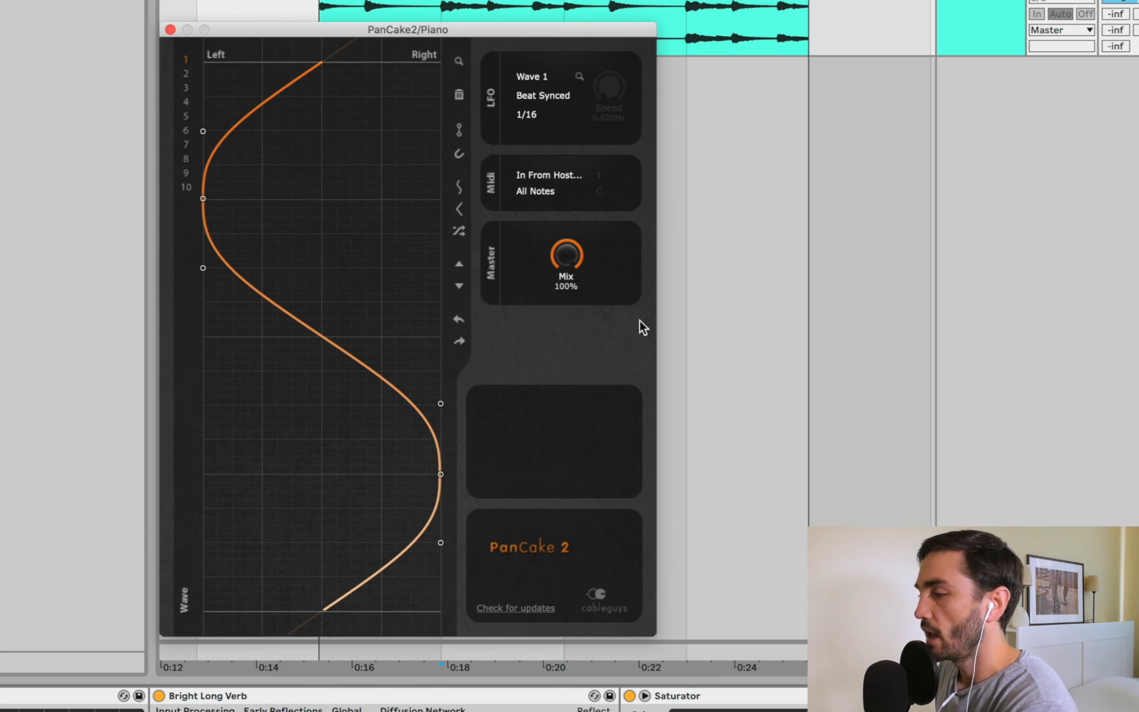
- Configure the PanCake2 device so that its plug-in Mix parameter is exposed in the rack
mouse_move(578, 272)
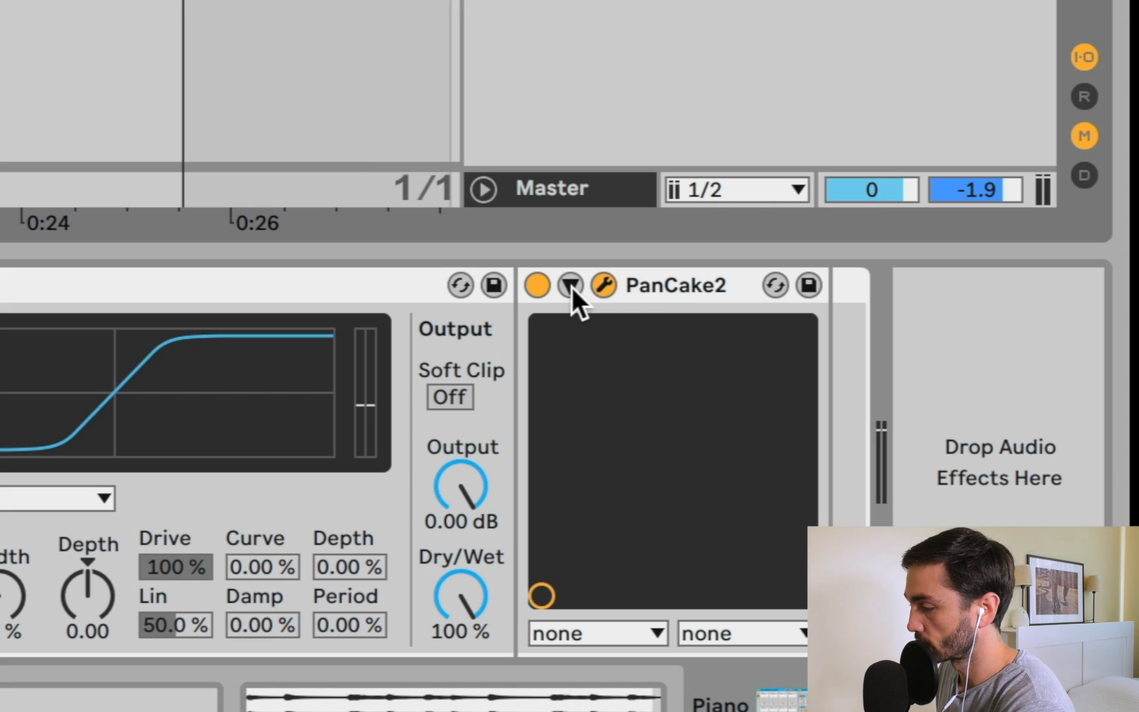
click(570, 286)
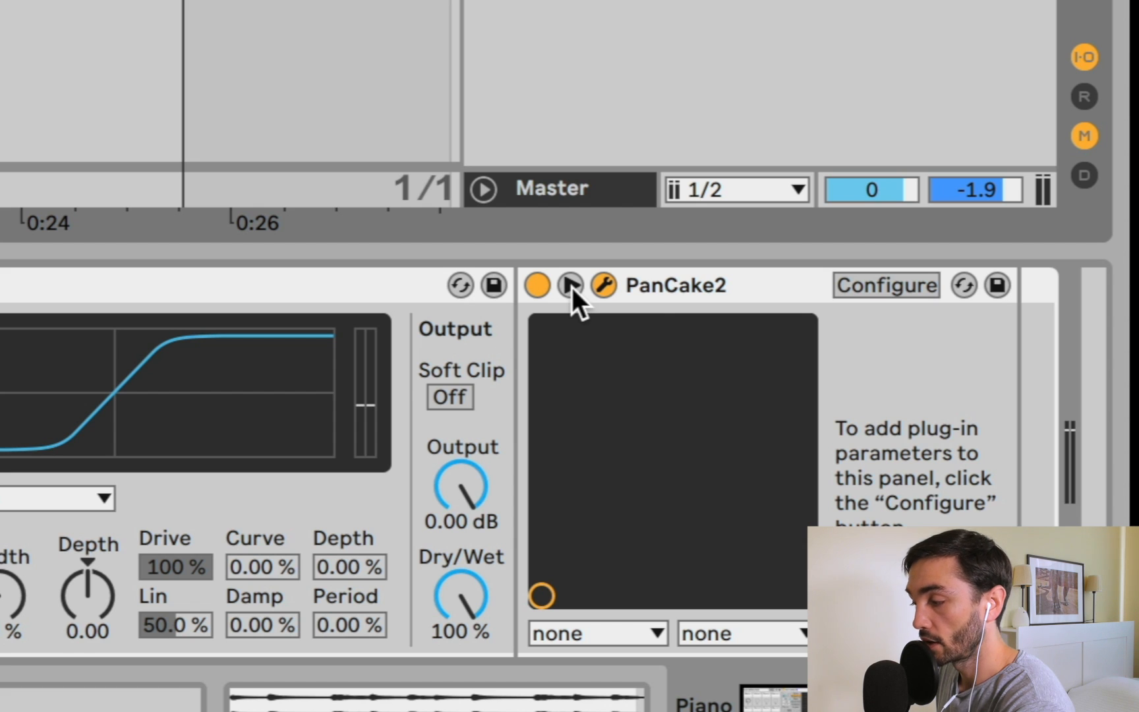
click(891, 288)
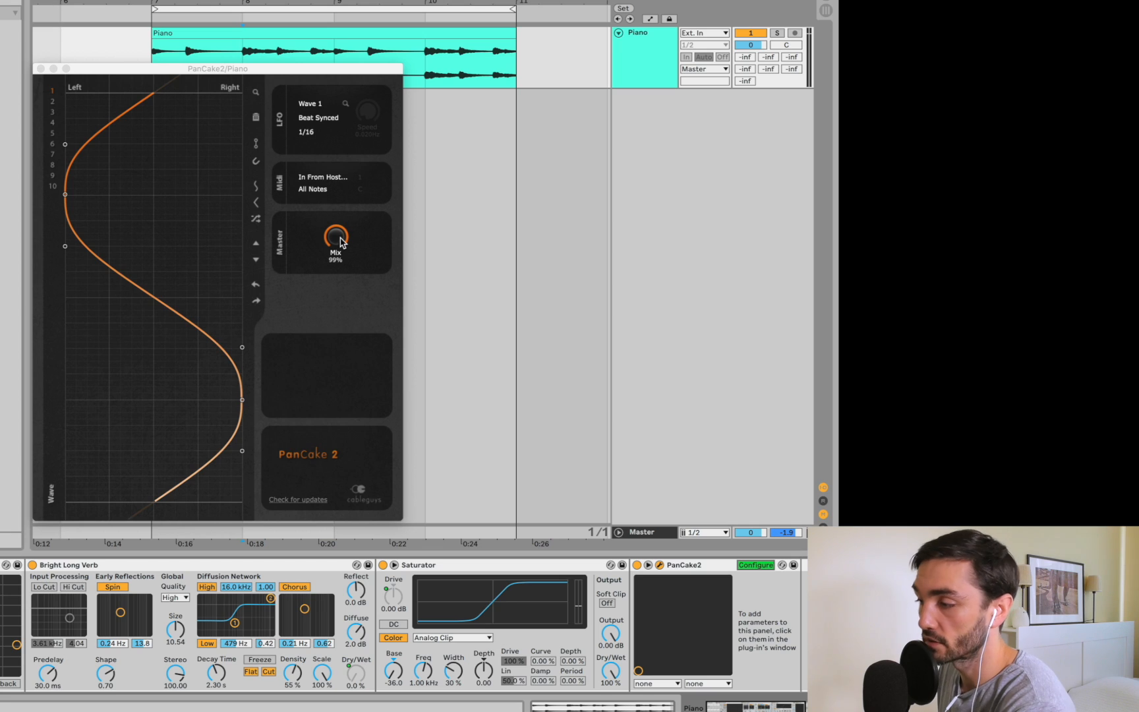
click(710, 205)
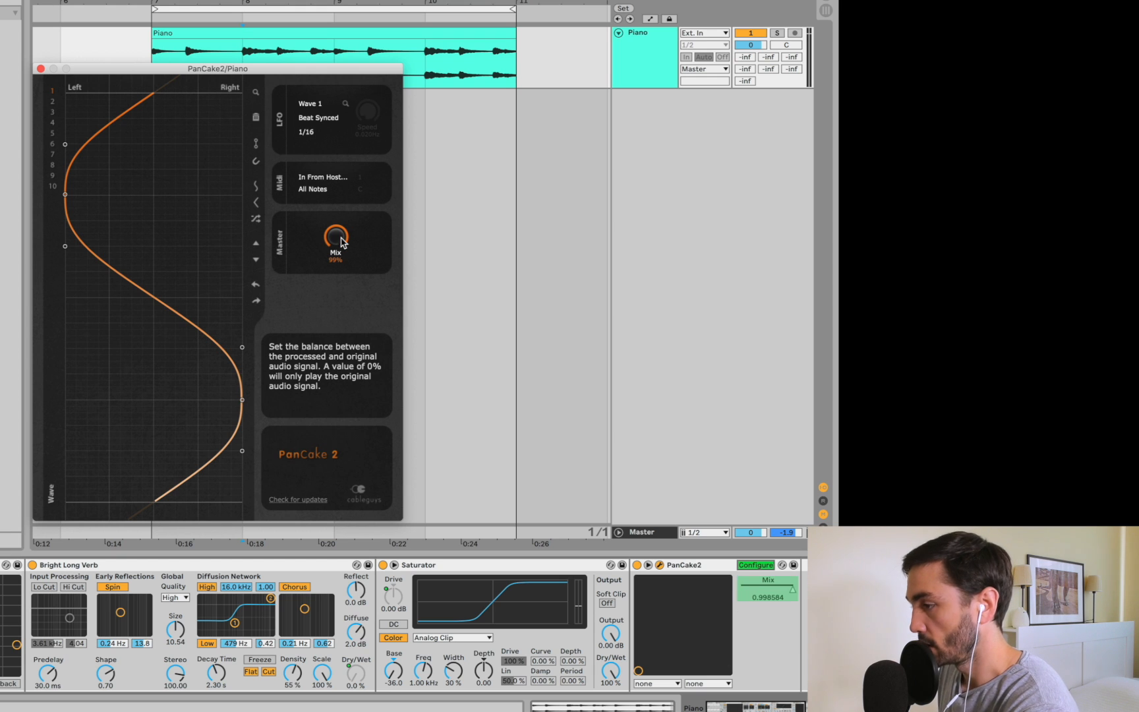
- Lower PanCake2's Mix to 0 and map it to Macro 1
drag(336, 236, 335, 297)
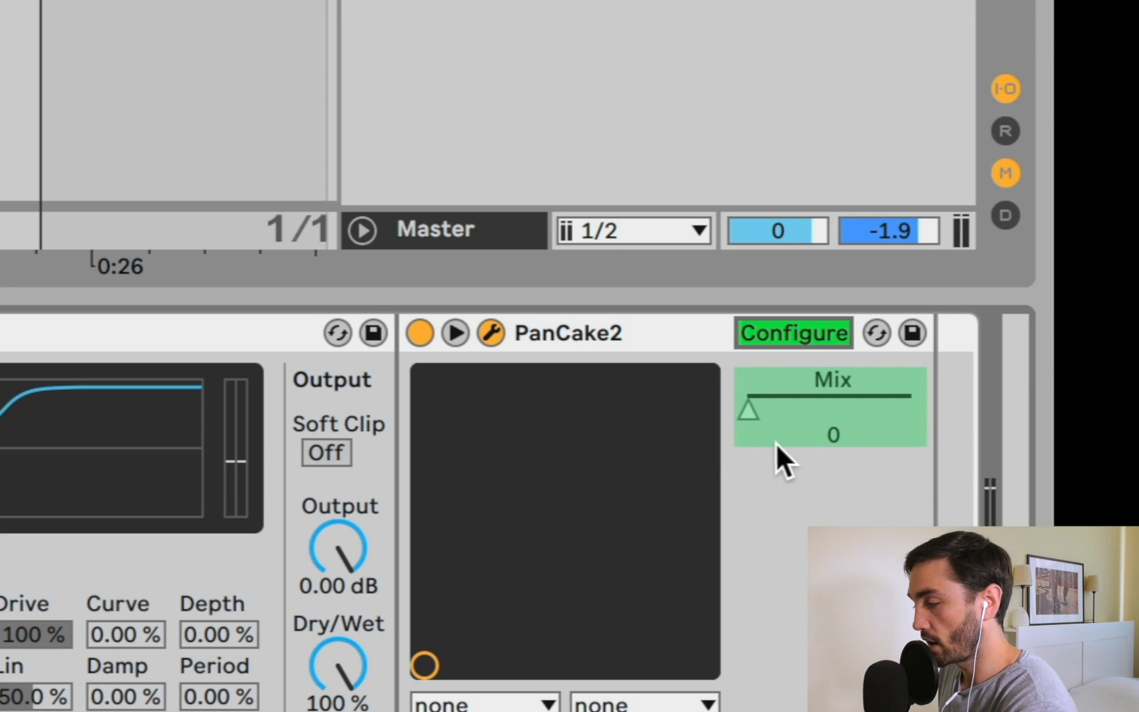
right_click(751, 407)
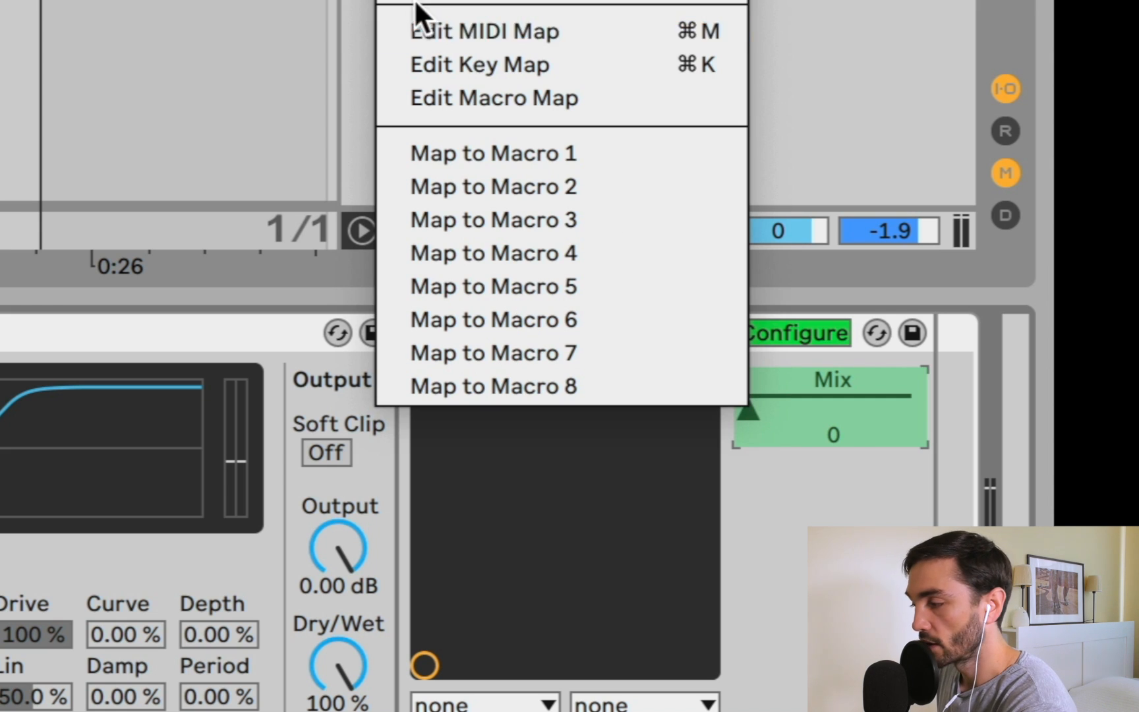
click(524, 153)
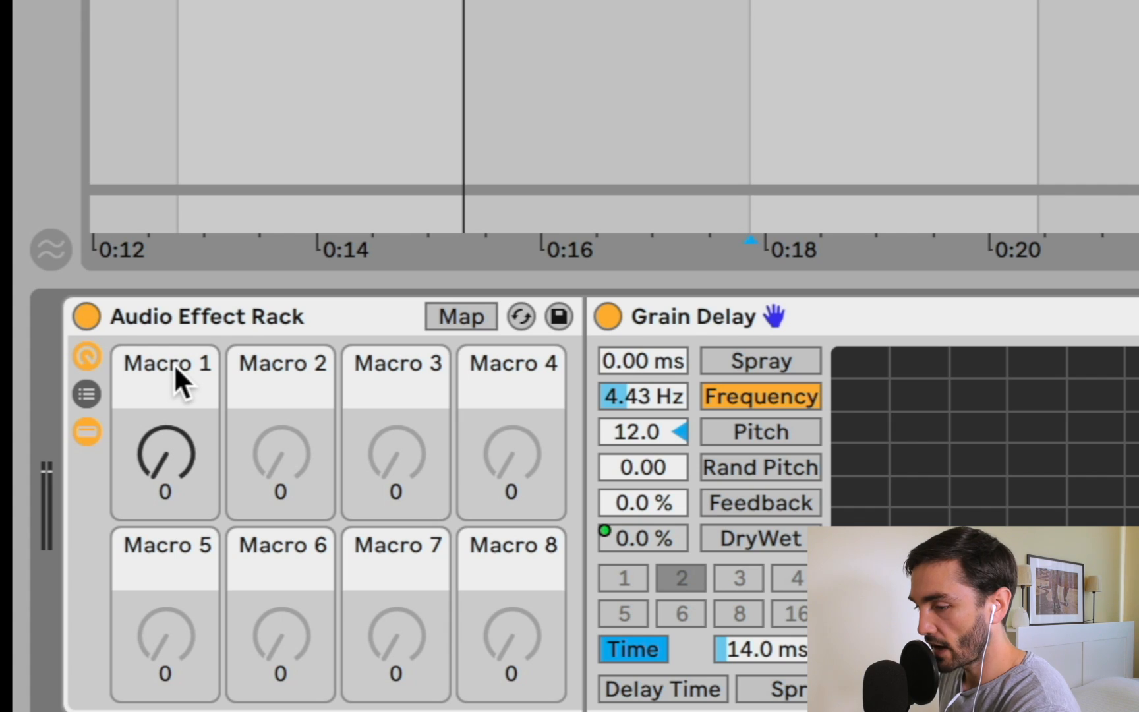
- Rename Macro 1 of the Audio Effect Rack as Dream
click(173, 367)
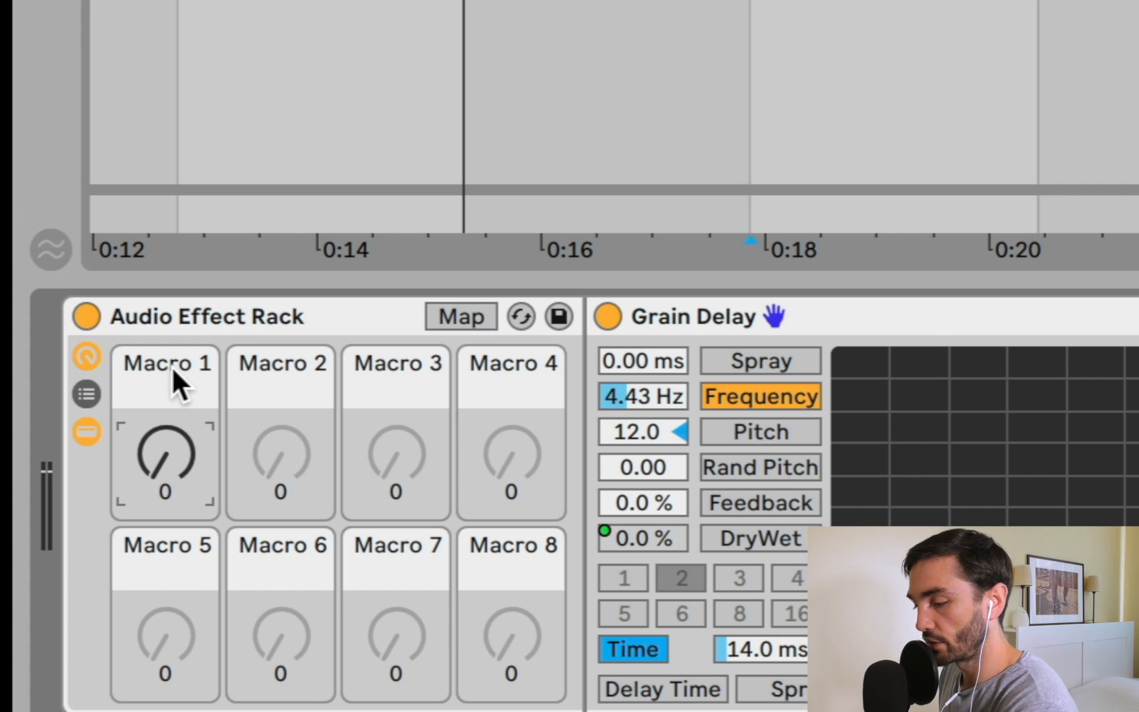
key(super+r)
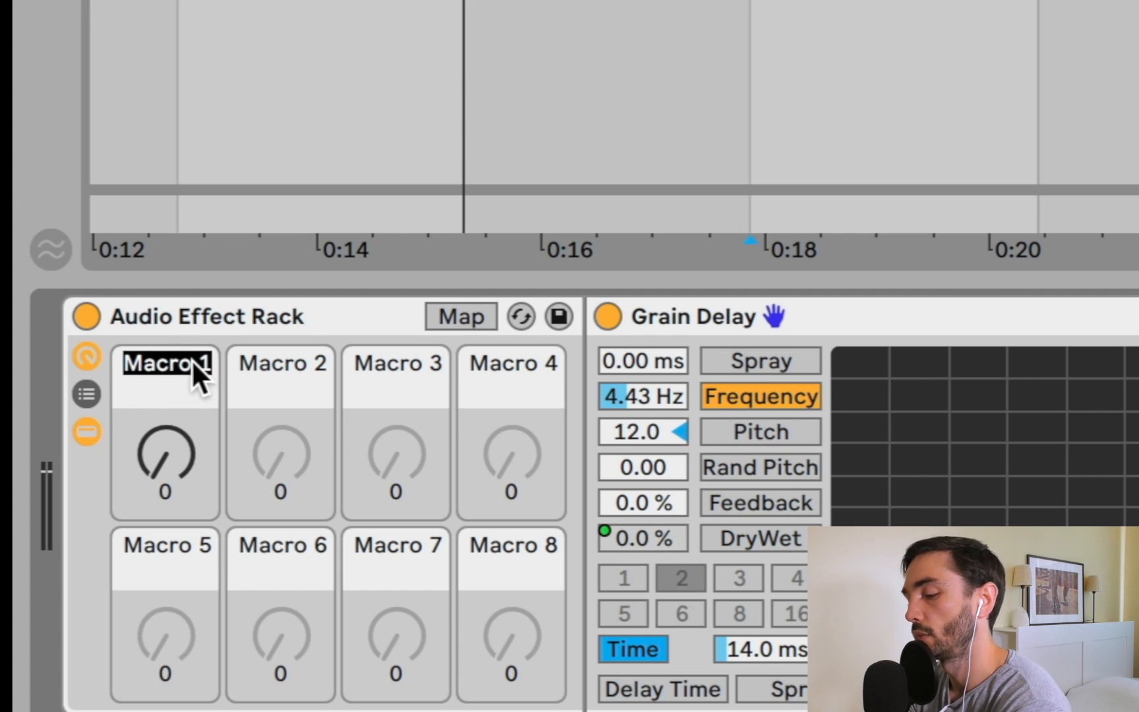
text(Dre)
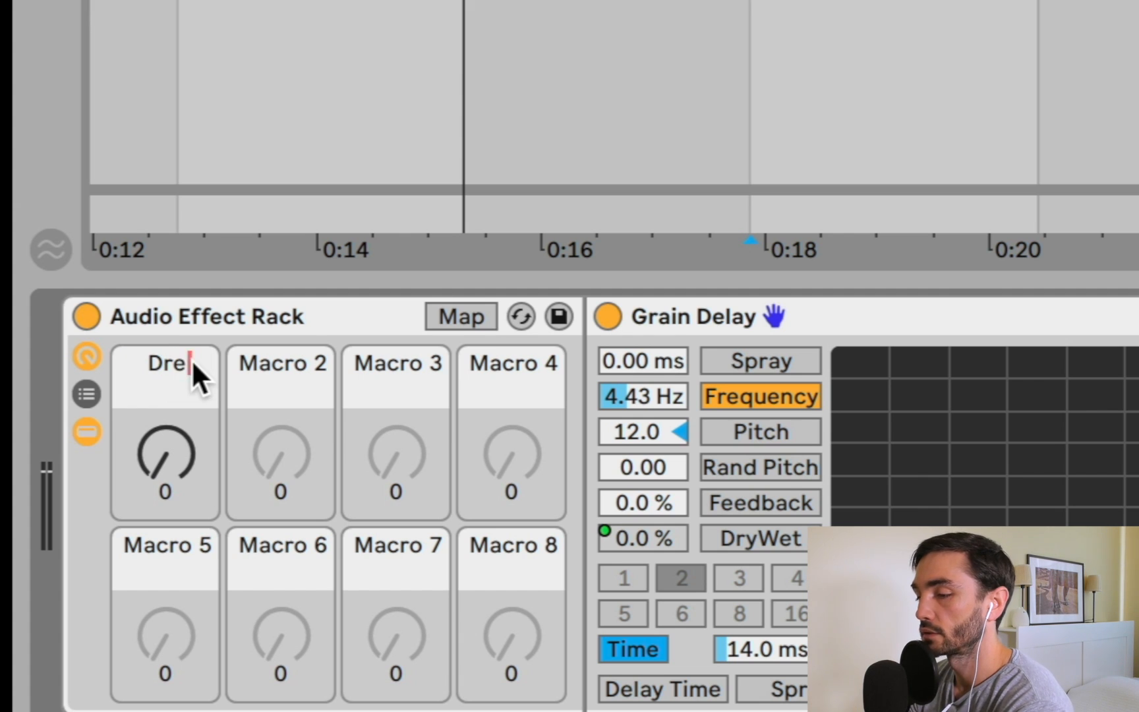
text(am)
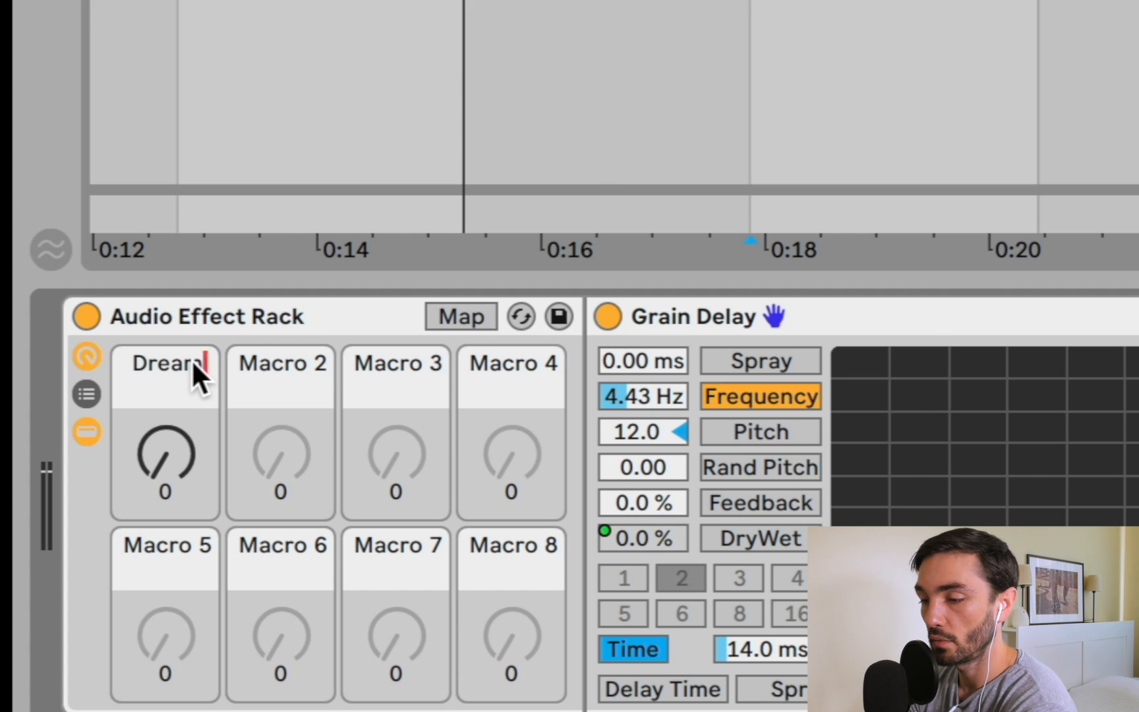
key(Return)
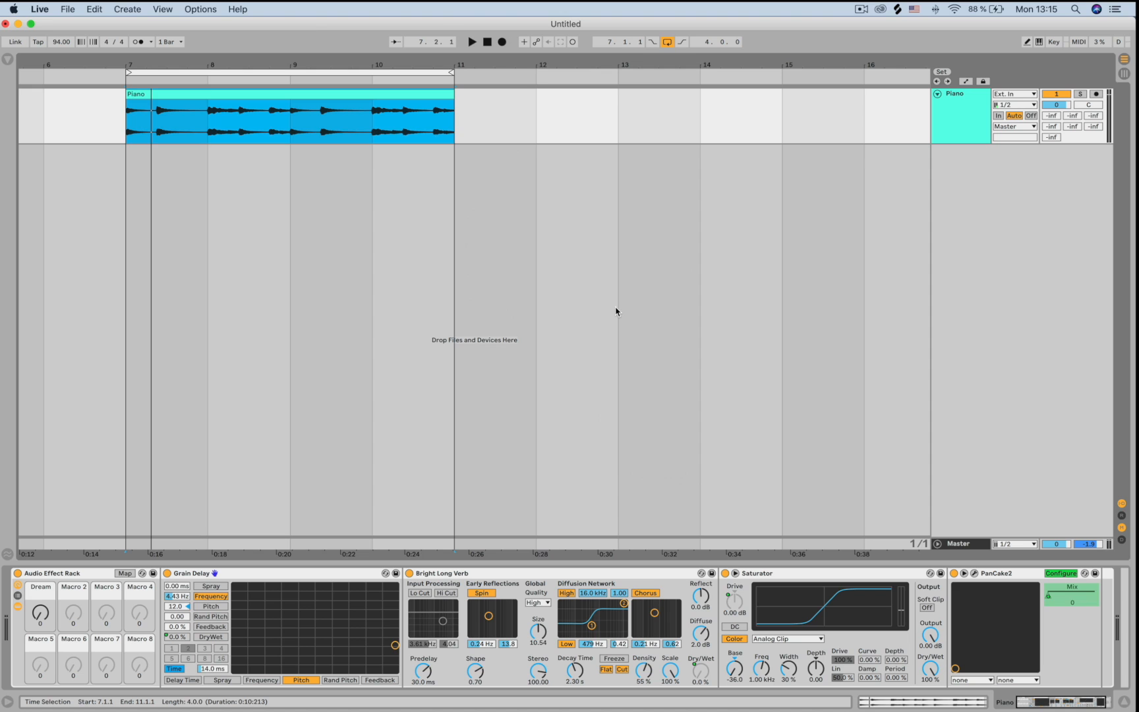
- Play the Piano loop dry, and once more while raising the Dream macro gradually from 0 to 127
key(space)
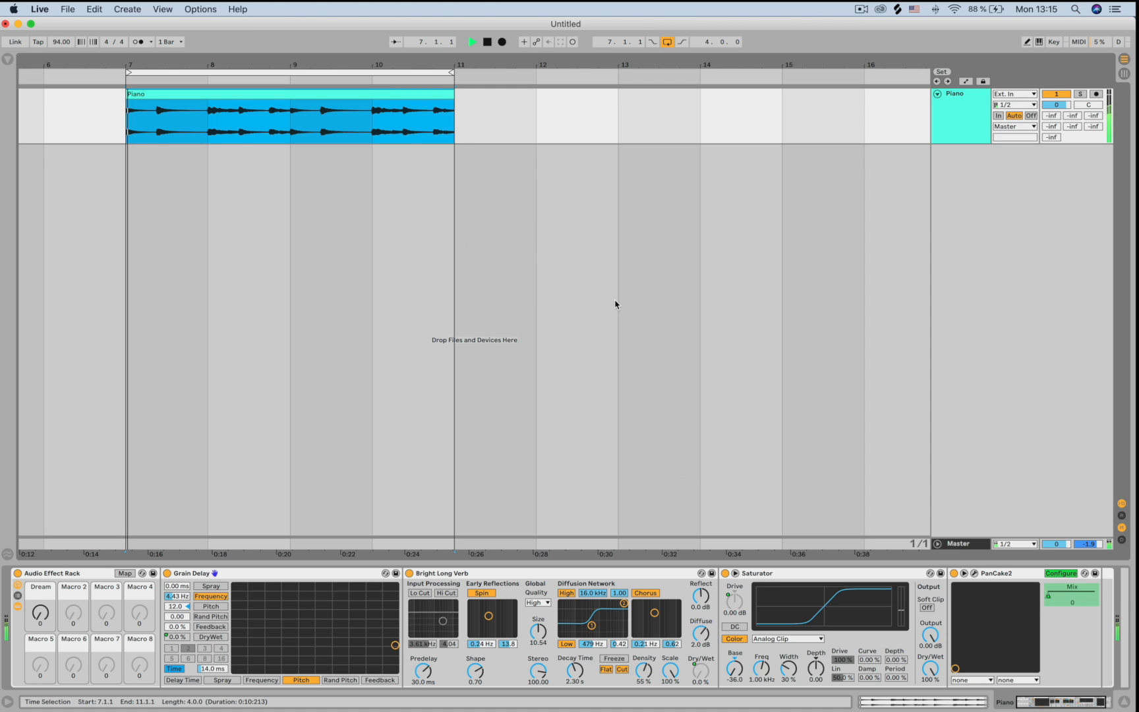
key(space)
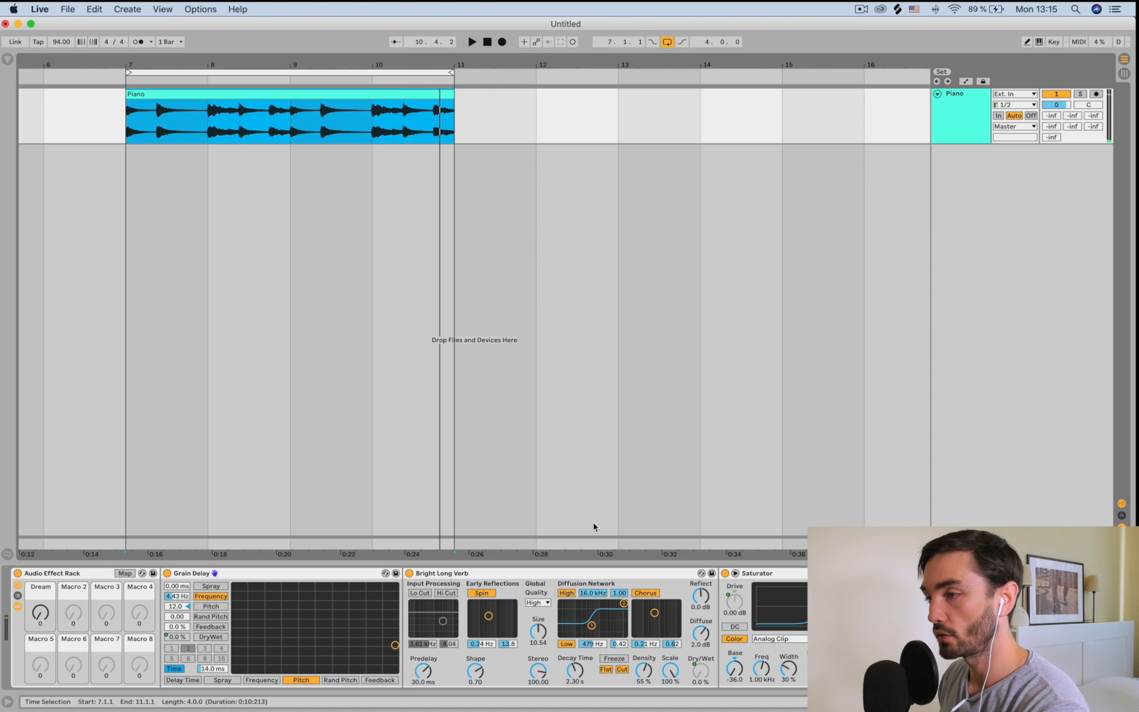
click(43, 616)
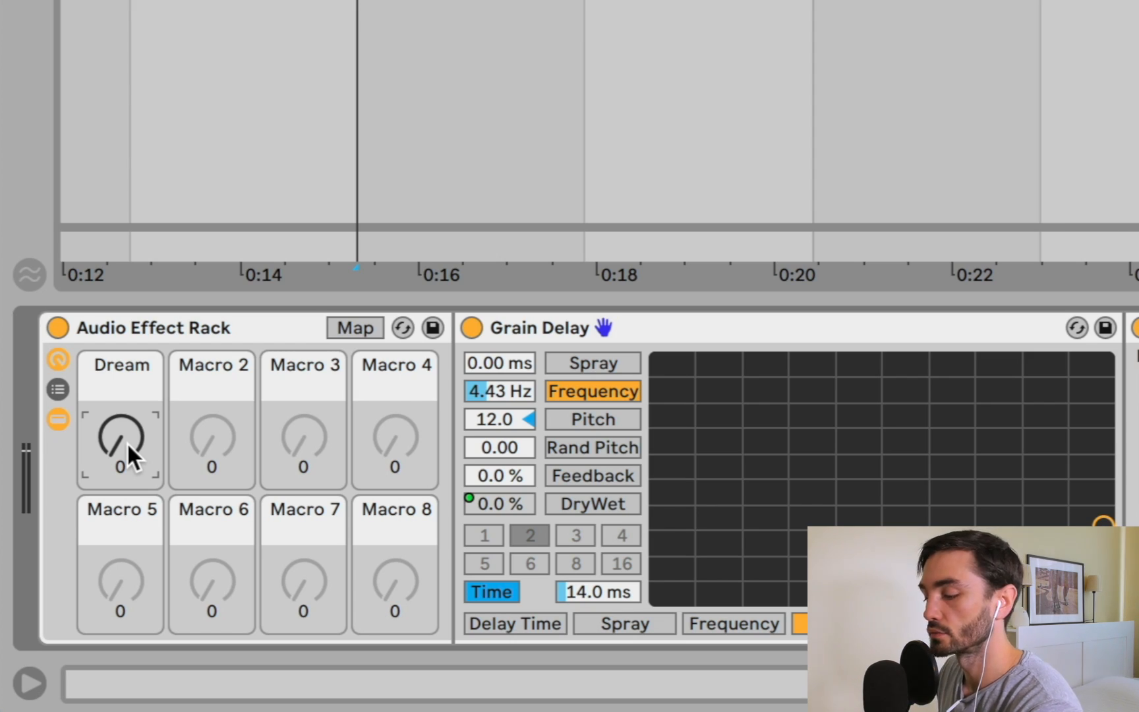
key(space)
drag(126, 441, 127, 378)
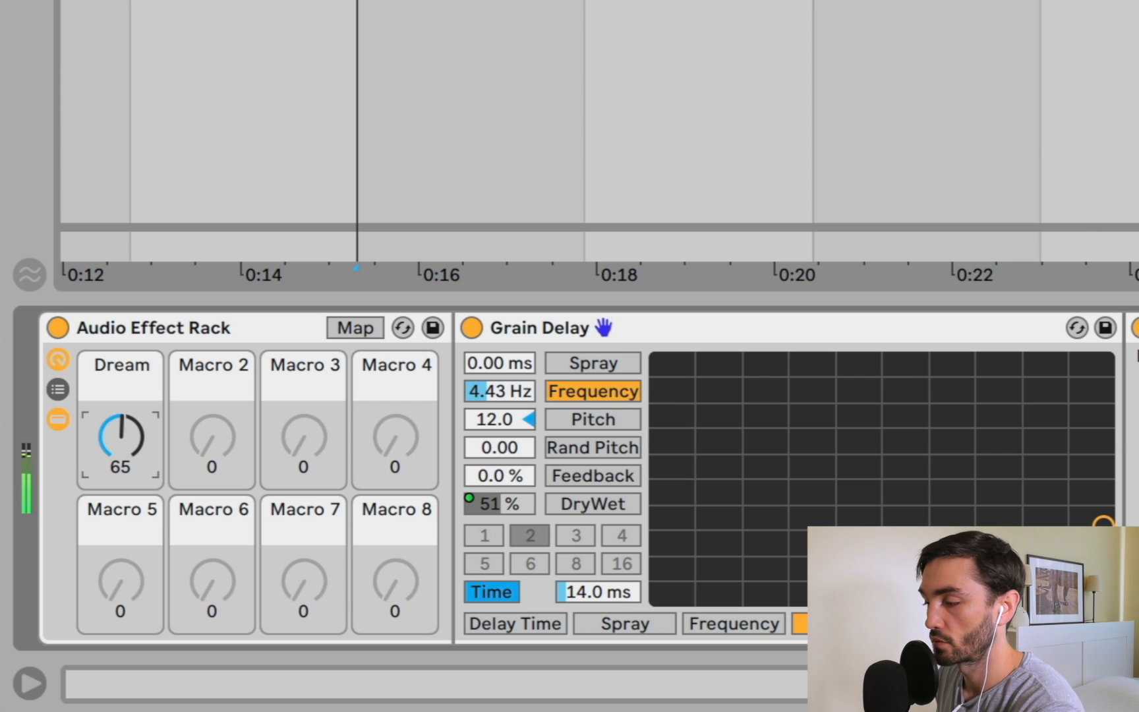
drag(126, 378, 127, 323)
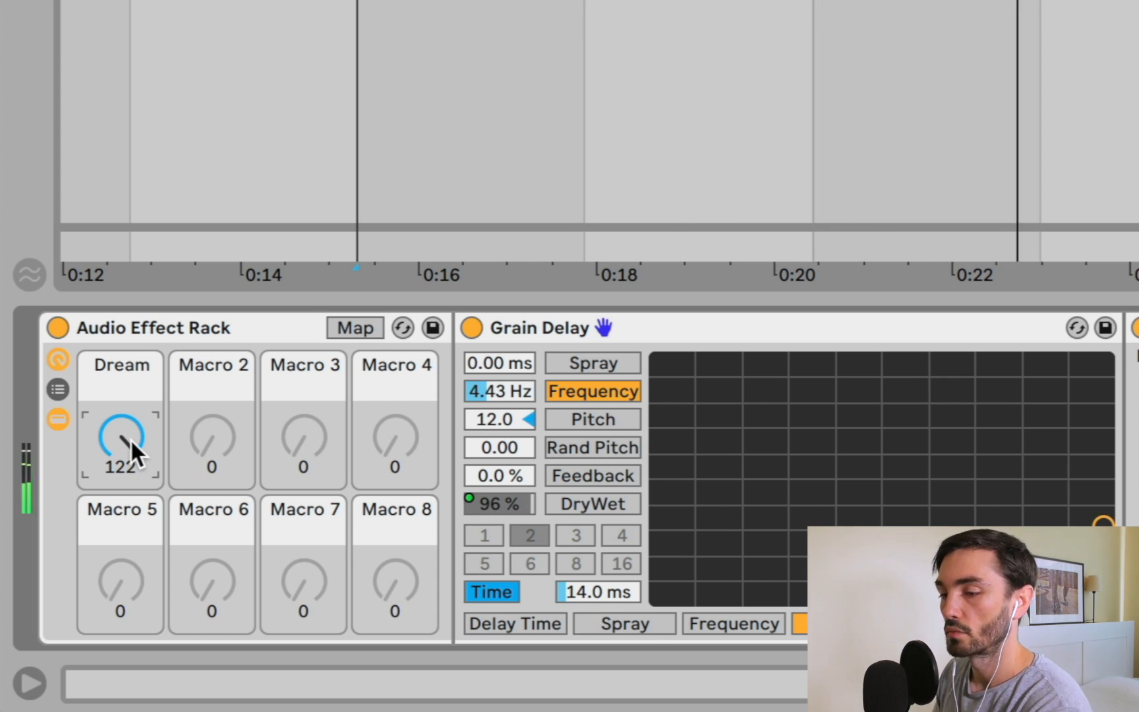
drag(130, 439, 106, 444)
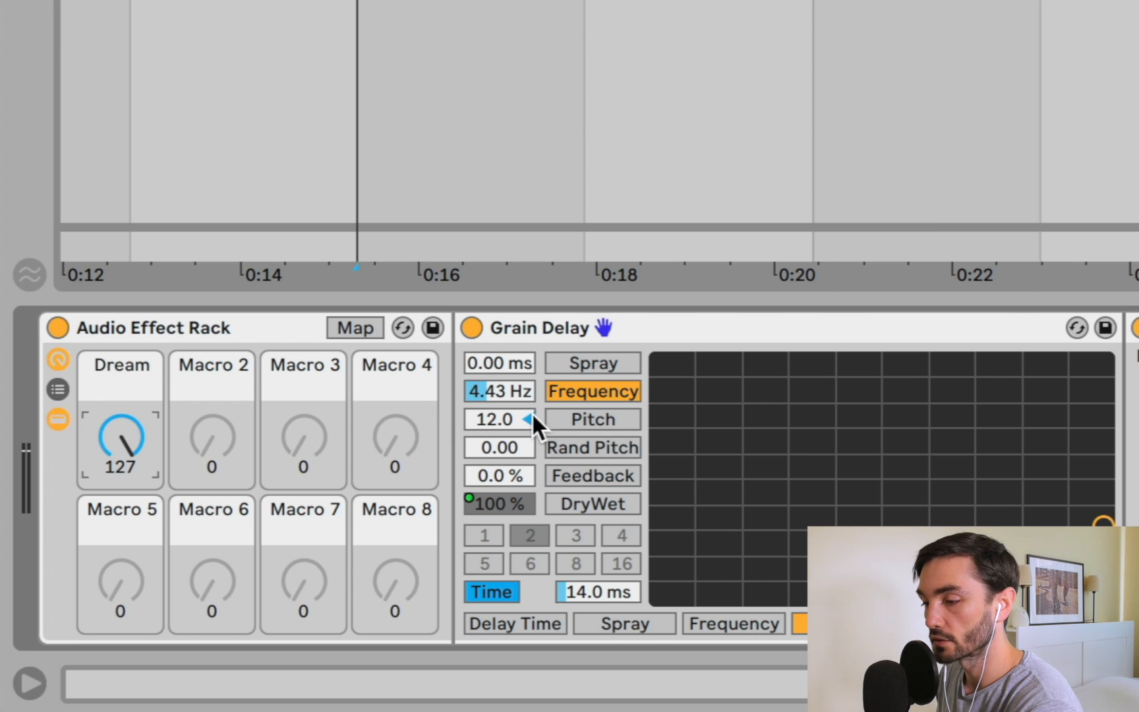
- Set the Grain Delay's Frequency to 4.26 Hz and PanCake2's beat-synced LFO rate to 1/8
key(space)
drag(490, 395, 490, 376)
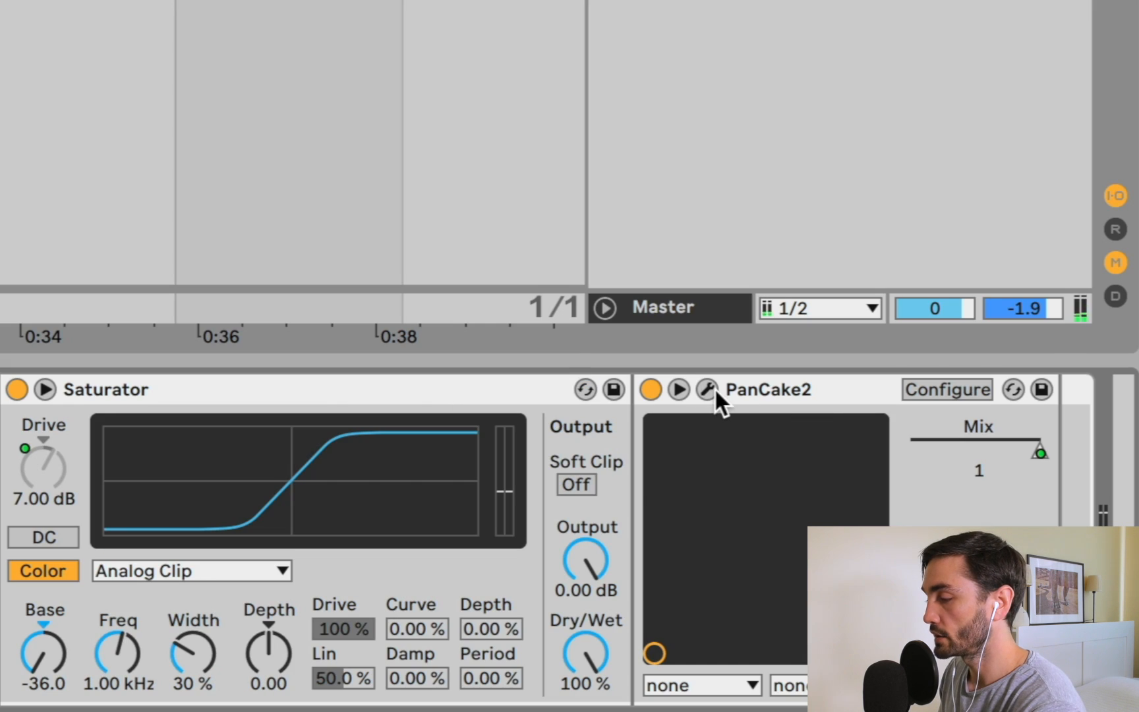
click(707, 390)
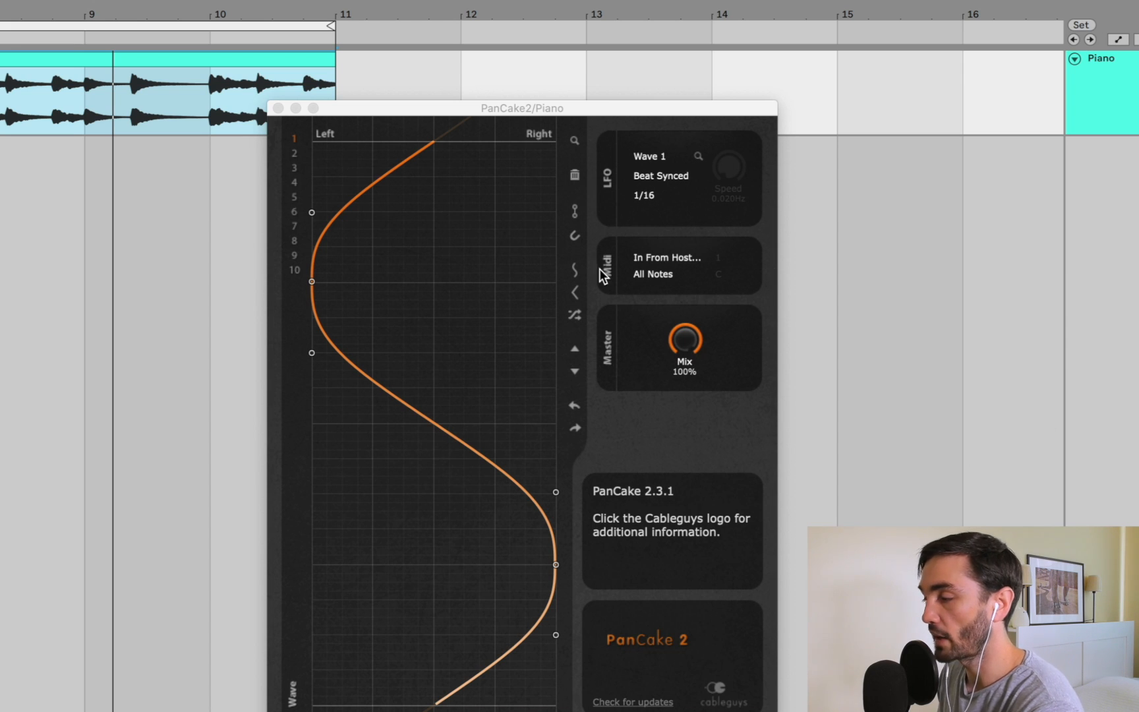
click(649, 196)
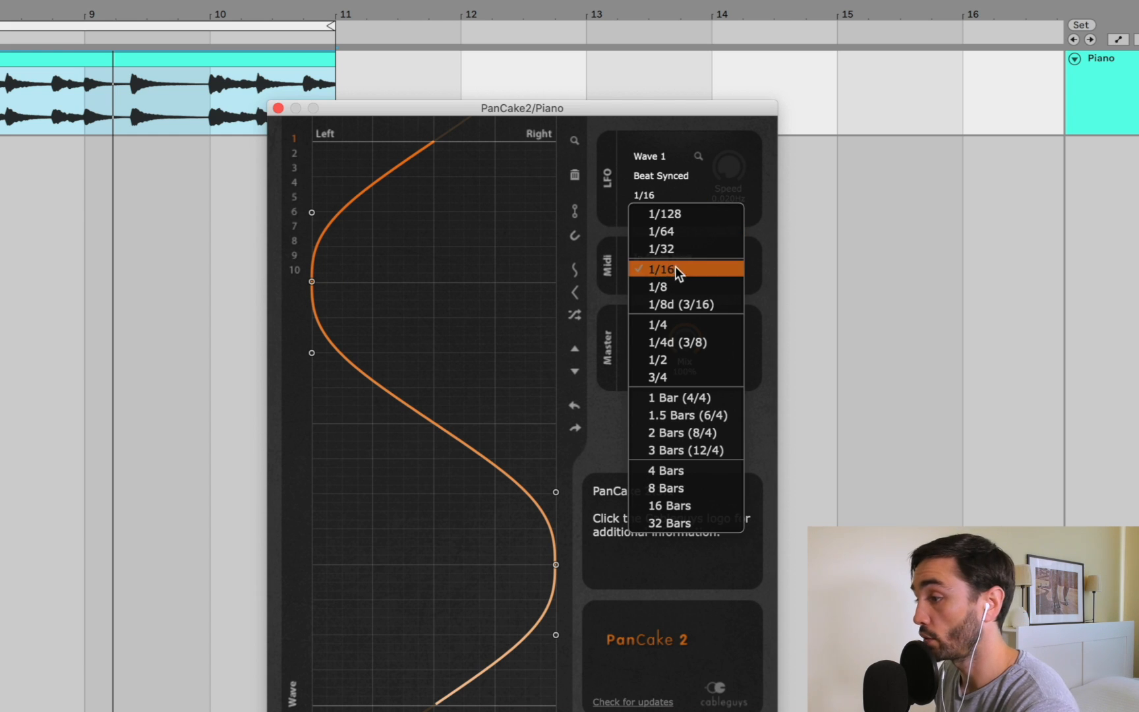
click(688, 285)
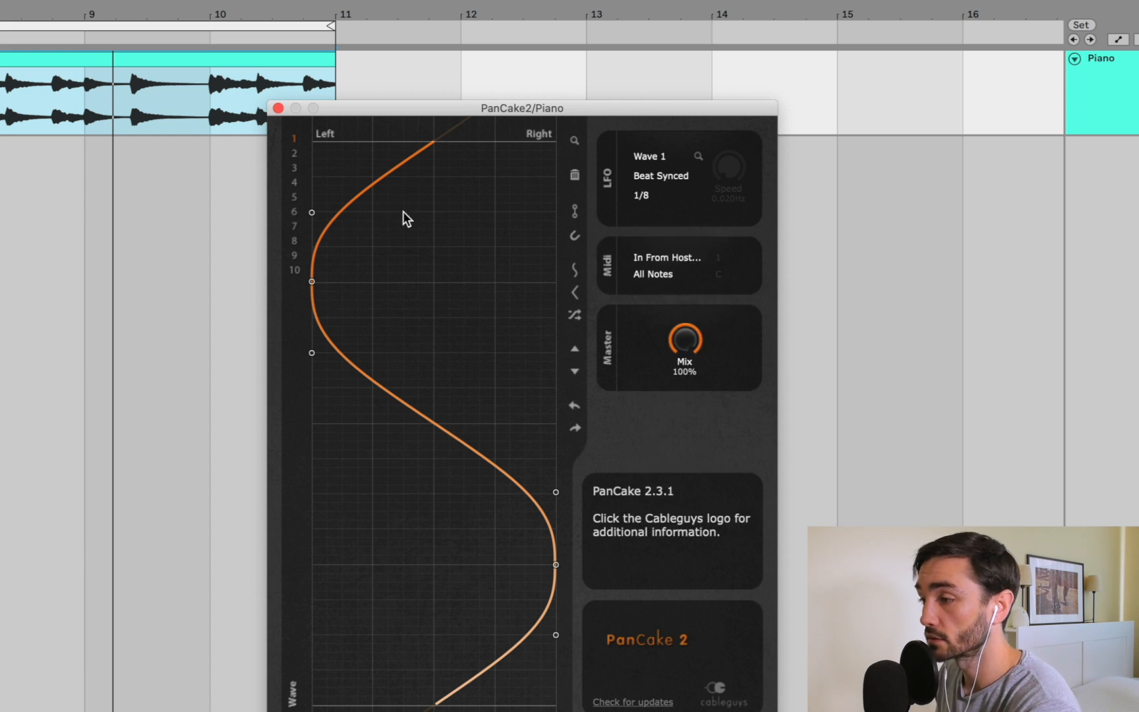
- Bring the Dream macro down to 65
key(space)
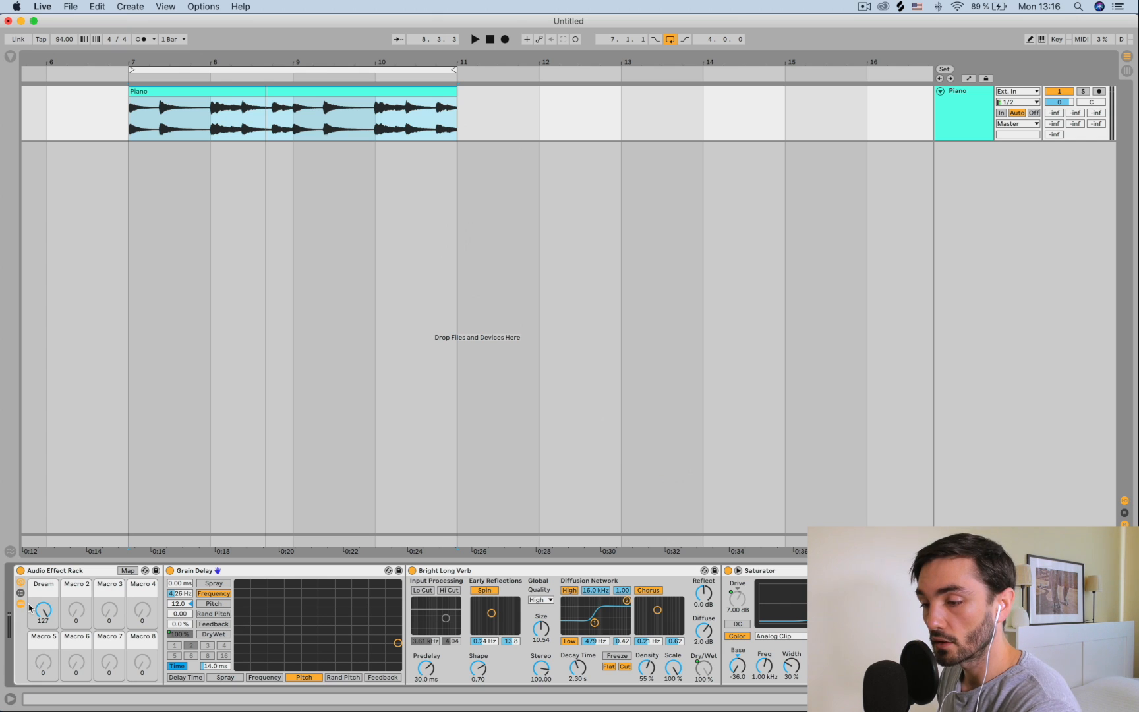
drag(40, 617, 40, 633)
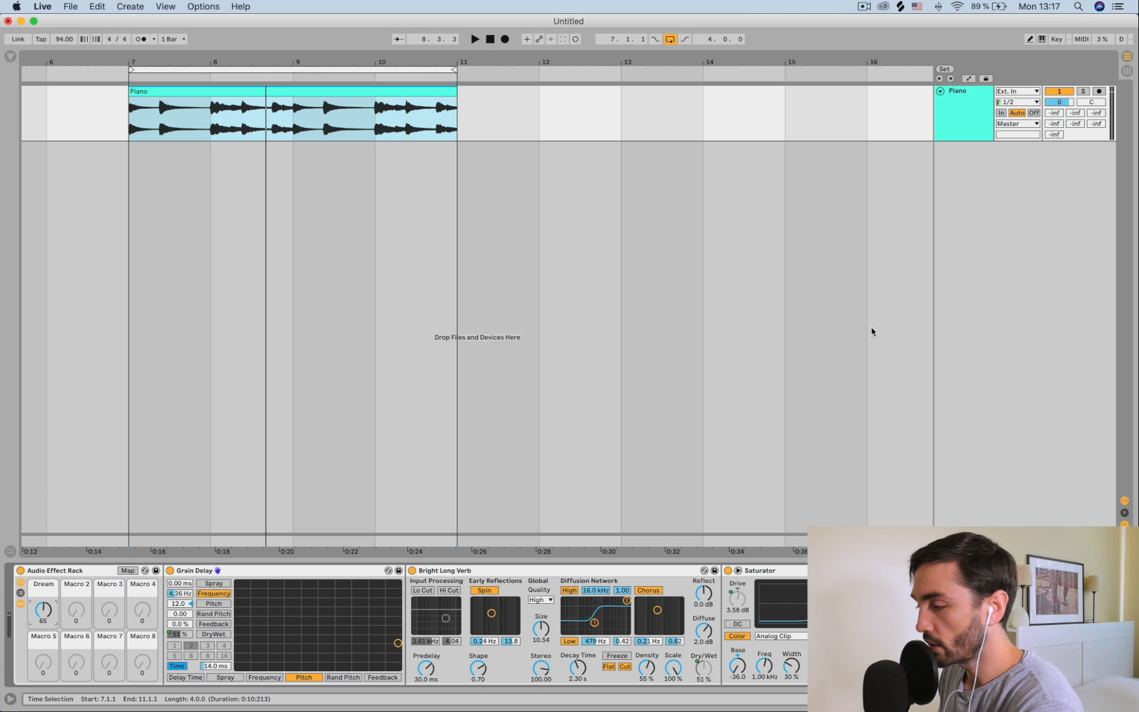
- Search the browser for "rev", insert the Reverb between the Saturator and PanCake2, and increase its Decay Time
click(8, 58)
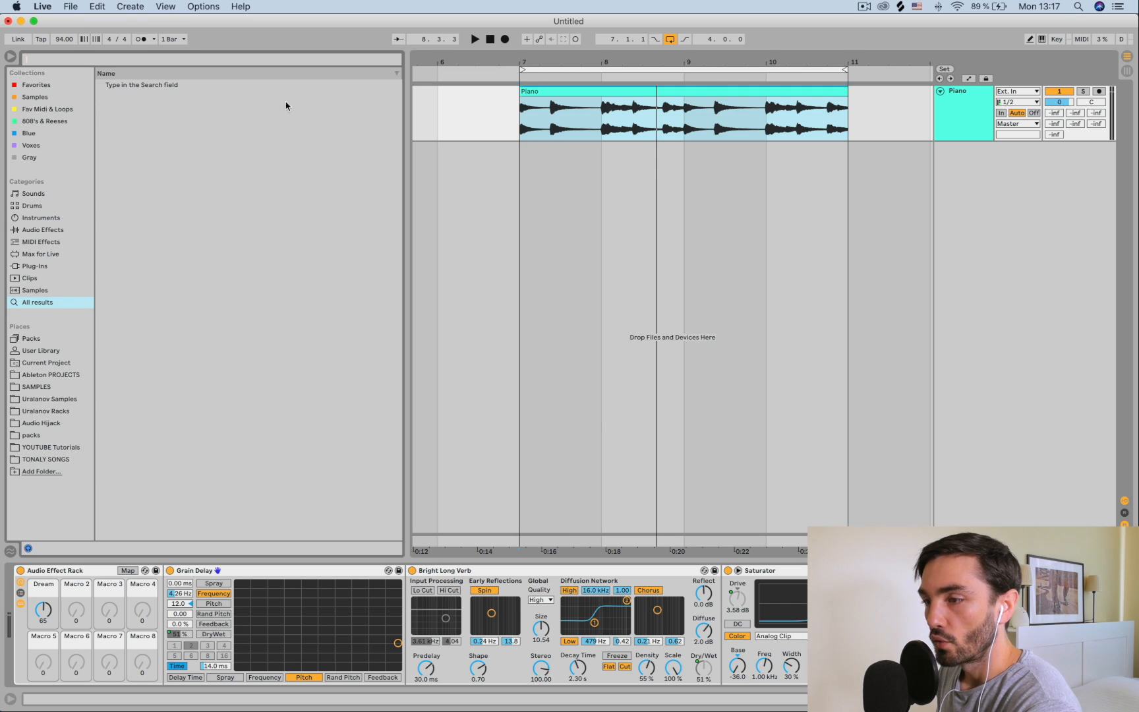
text(rev)
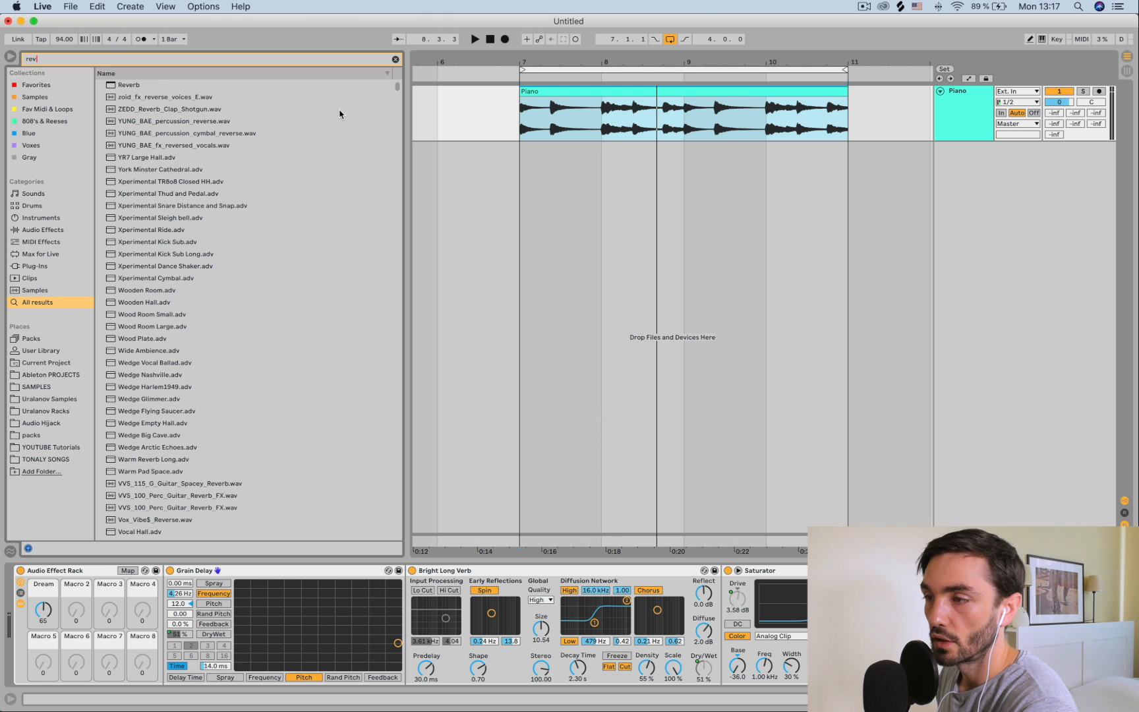
click(126, 85)
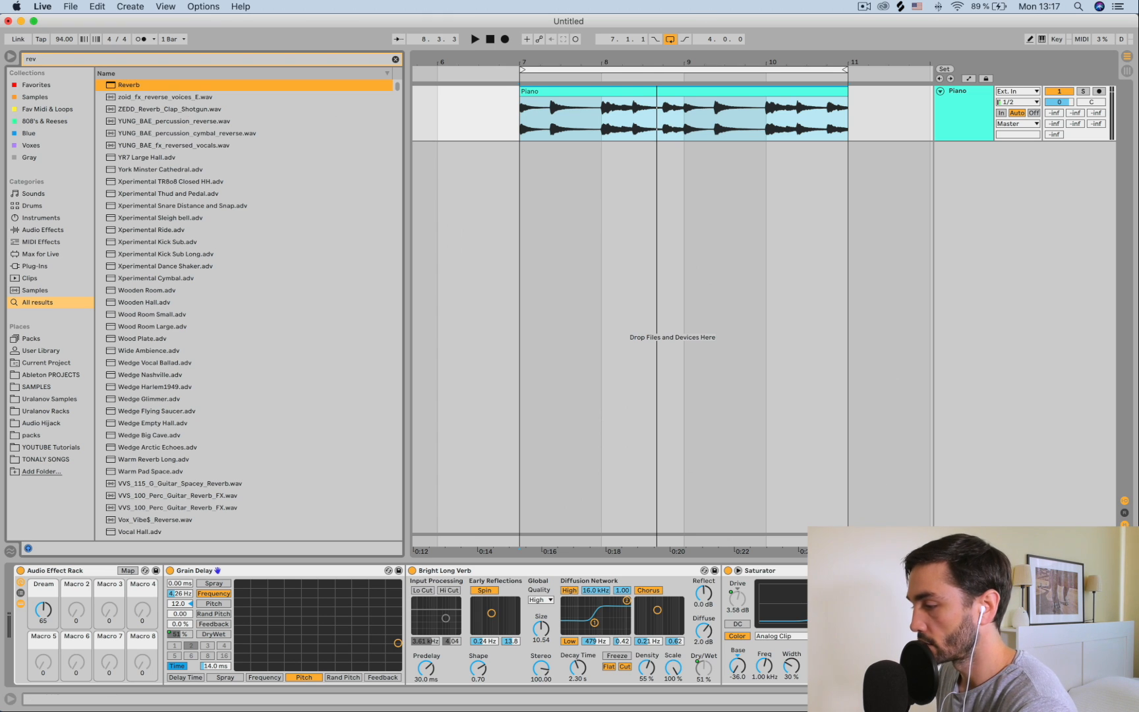
drag(129, 85, 1005, 619)
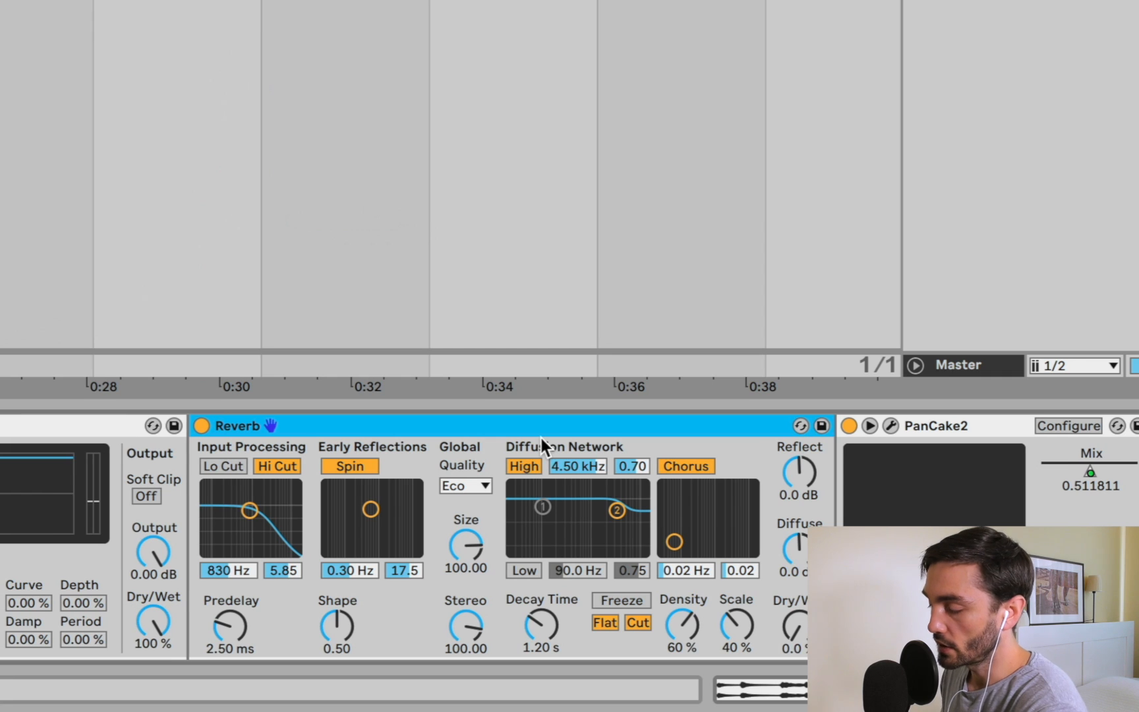
drag(541, 624, 541, 590)
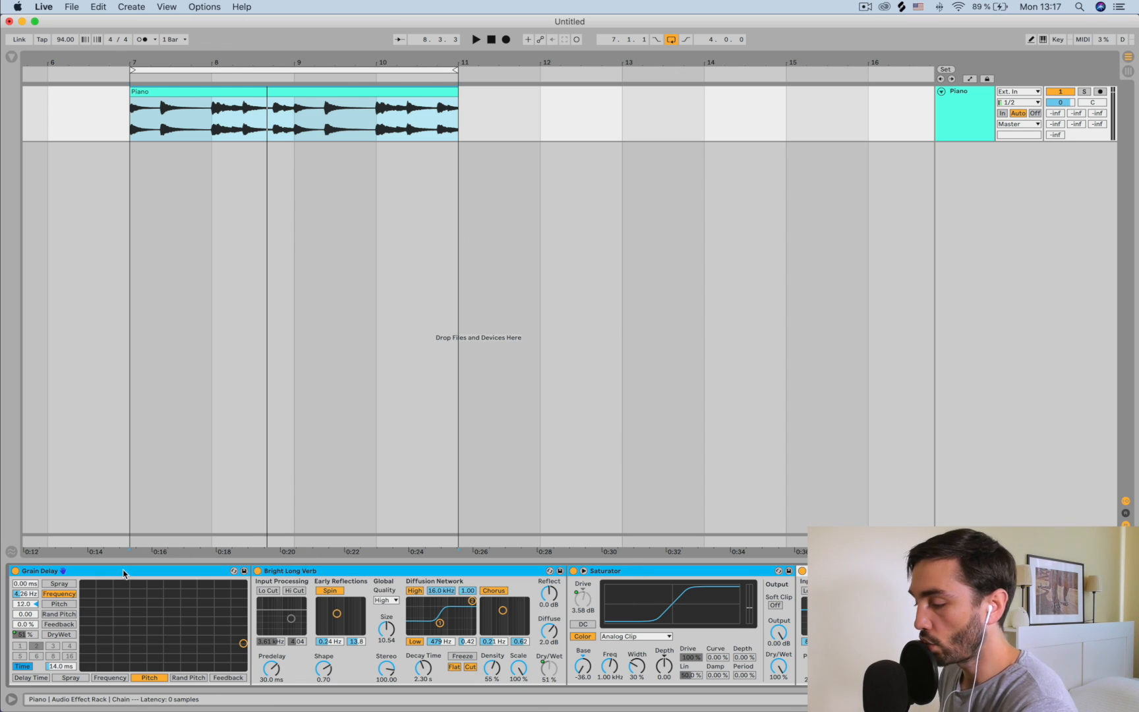
- Collapse the Grain Delay, Bright Long Verb and Saturator devices, and reset the Dream macro to 0
double_click(124, 573)
scroll(190, 597, left, 5)
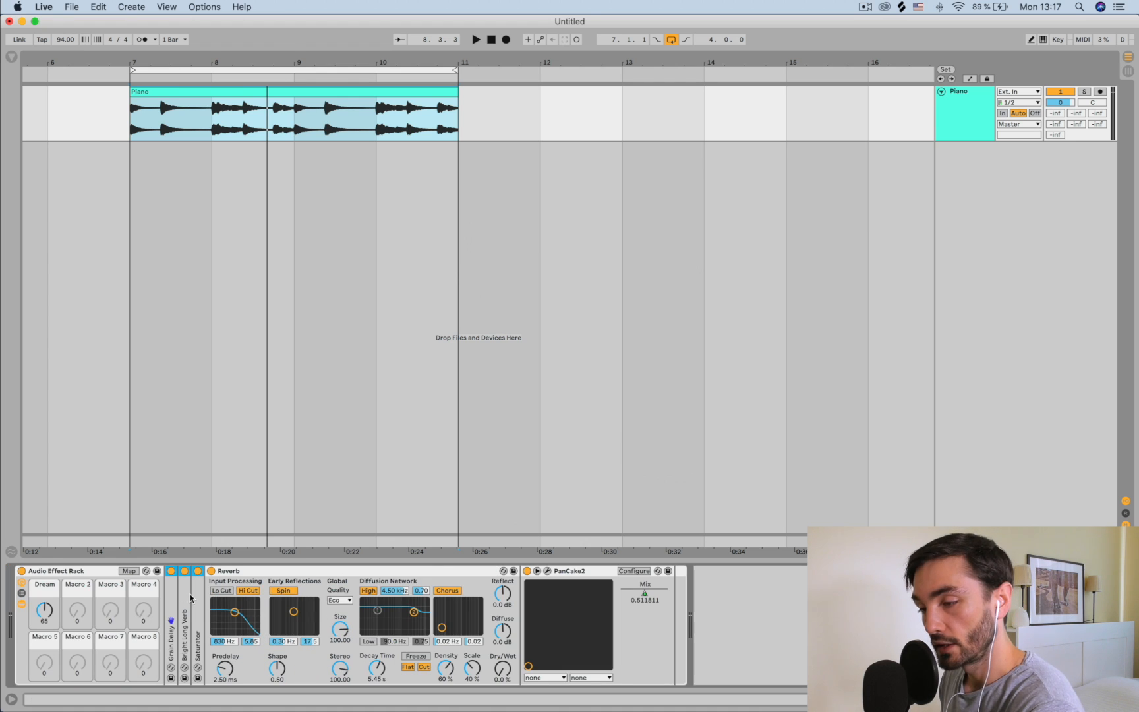
double_click(44, 613)
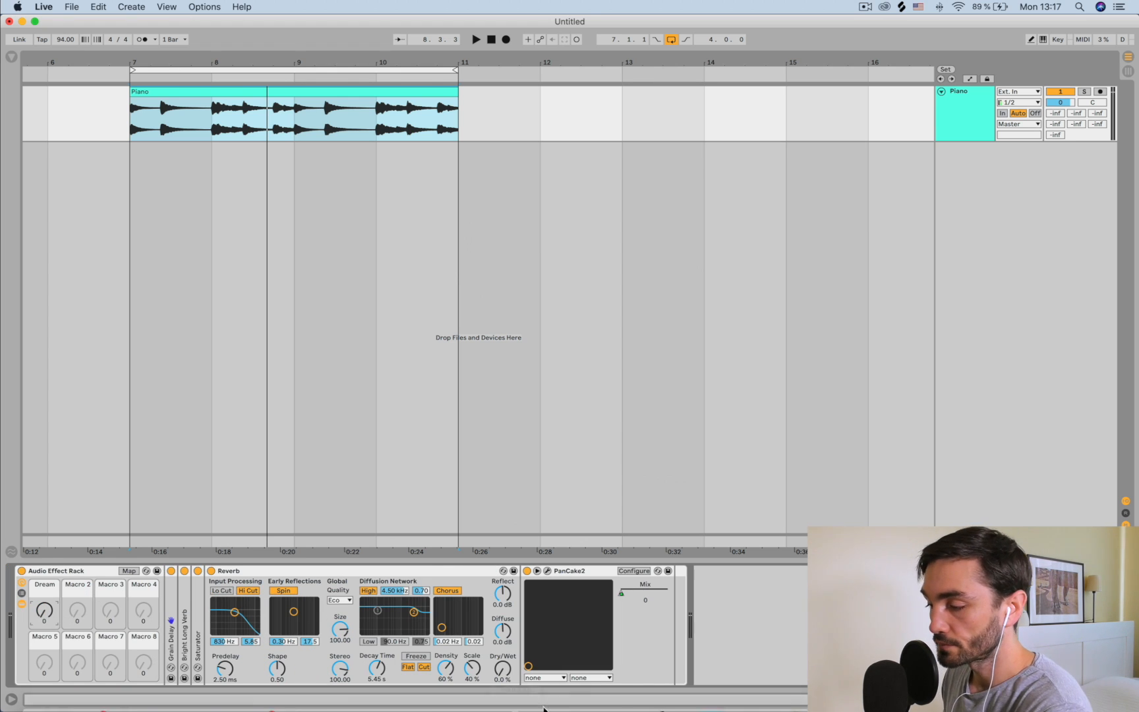
- Rename the Reverb device between the Saturator and PanCake2 as Long Reverb
click(433, 572)
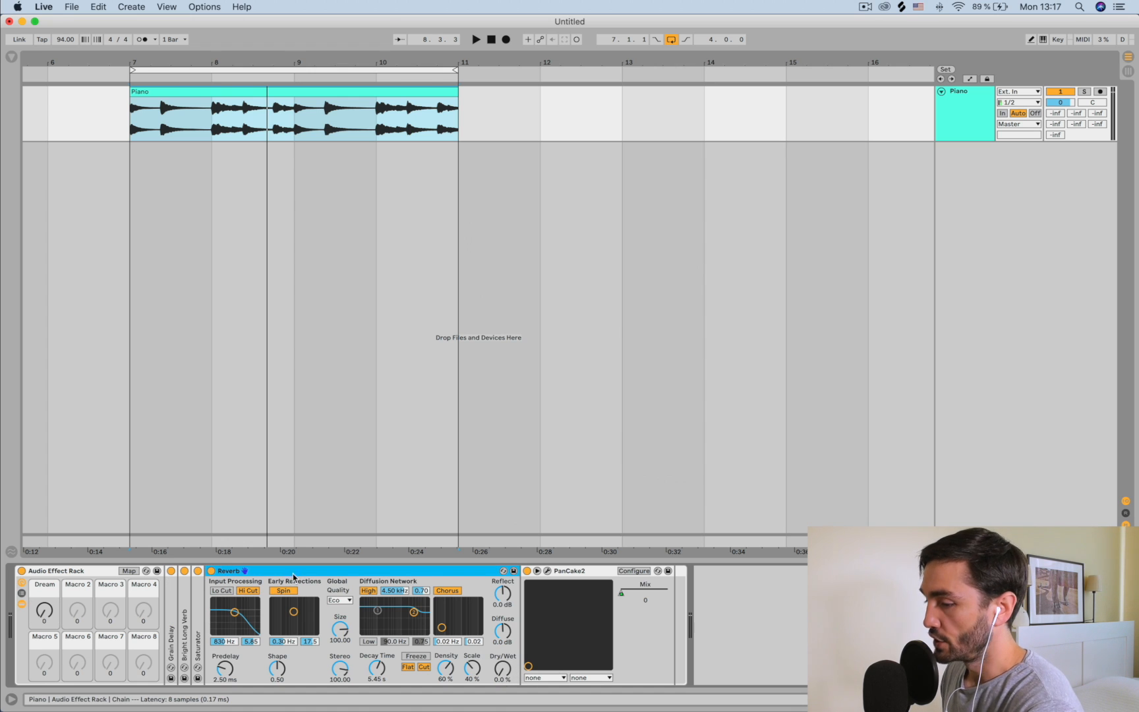
key(super+r)
text(Lo)
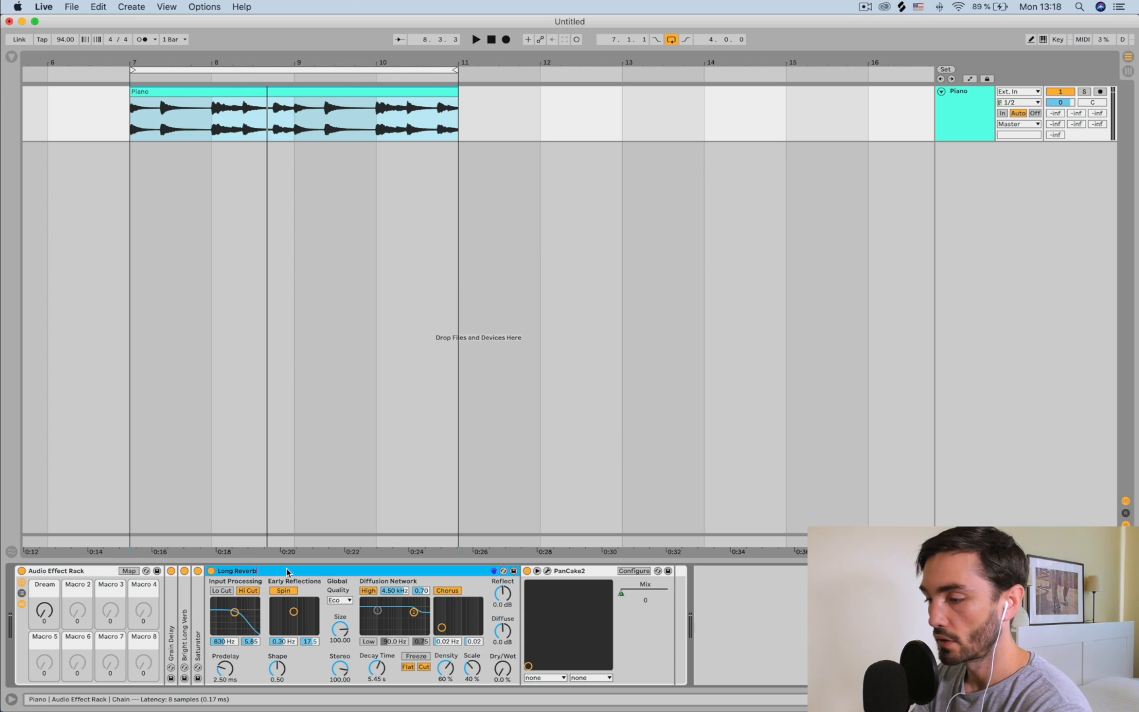
- Map the Long Reverb's Dry/Wet to Macro 2 and rename that macro Woosh
right_click(502, 667)
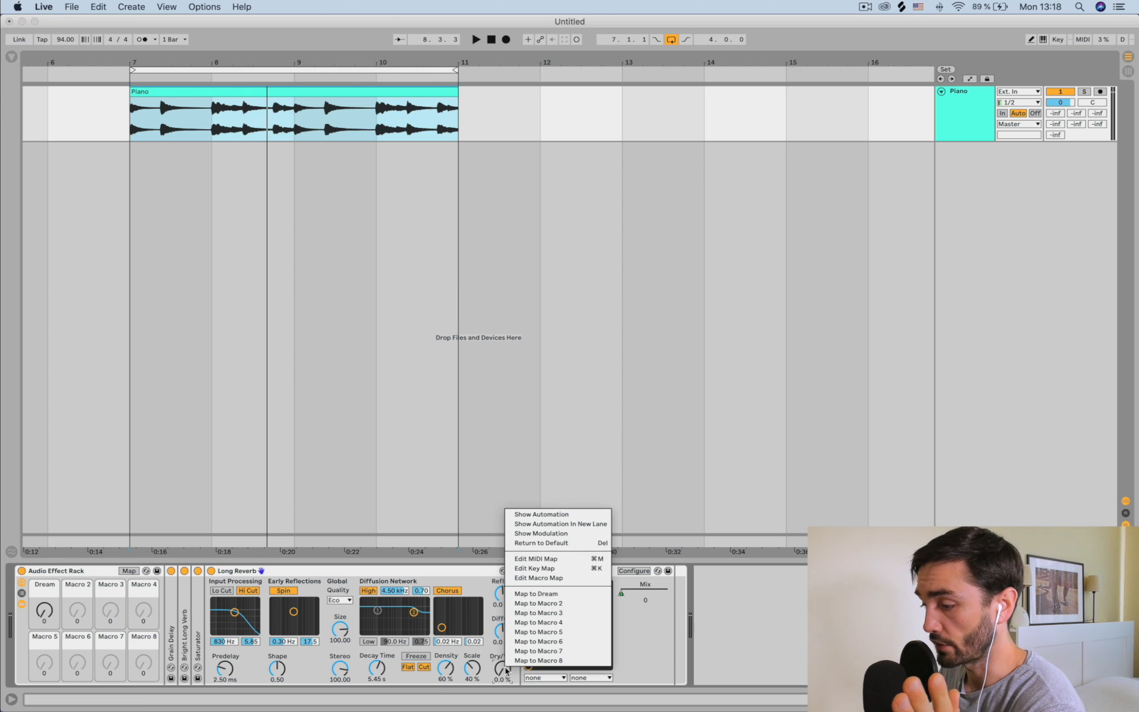
click(589, 603)
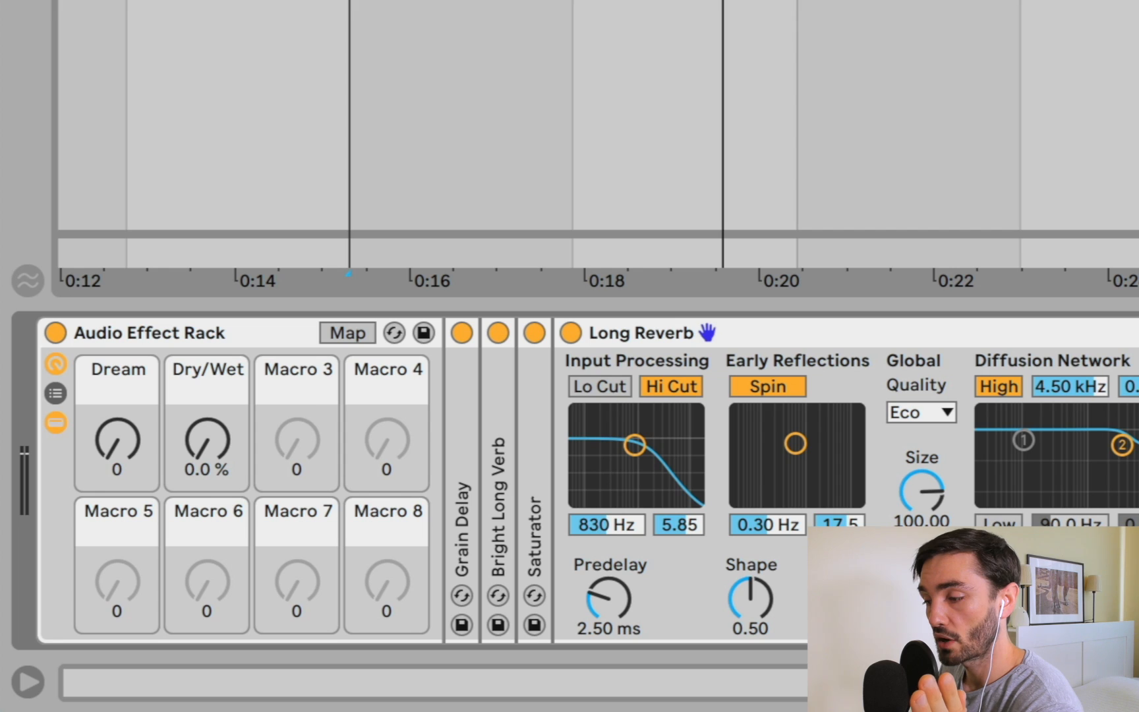
click(211, 377)
key(super+r)
text(W)
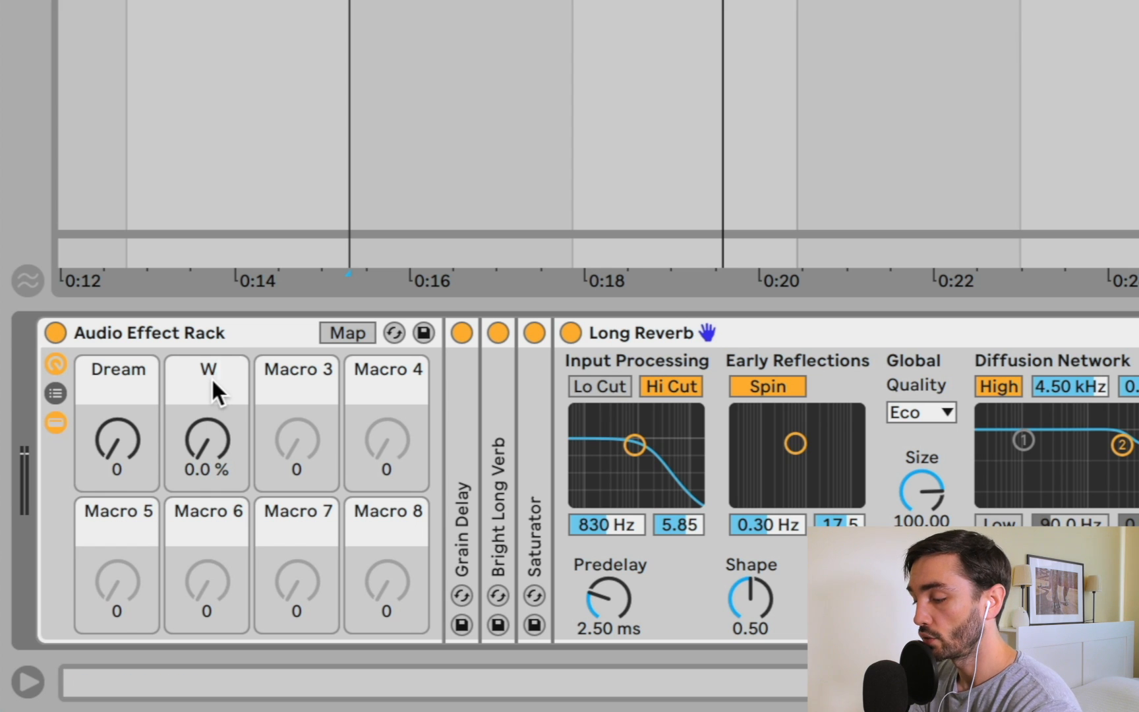
key(Return)
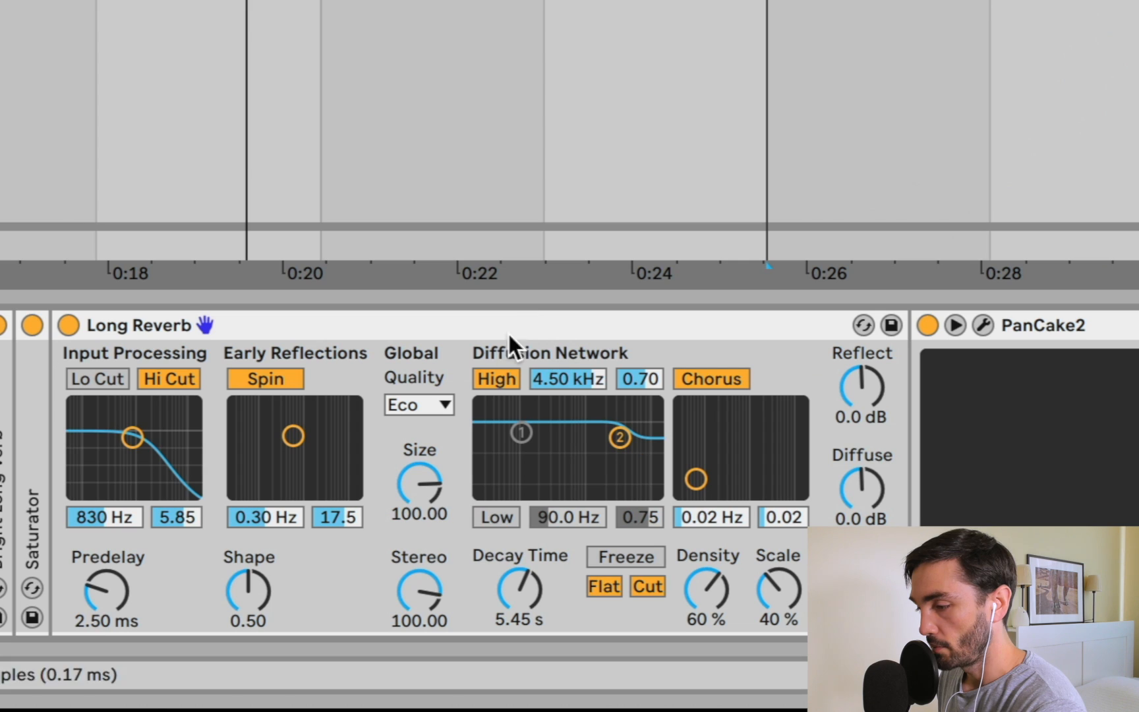
- Enable the Long Reverb's low diffusion filter at 319 Hz and 0.25, and set its chorus to 0.86 Hz and 0.42
click(504, 520)
drag(522, 432, 554, 484)
mouse_move(765, 437)
mouse_down()
mouse_move(741, 439)
mouse_move(760, 437)
mouse_up()
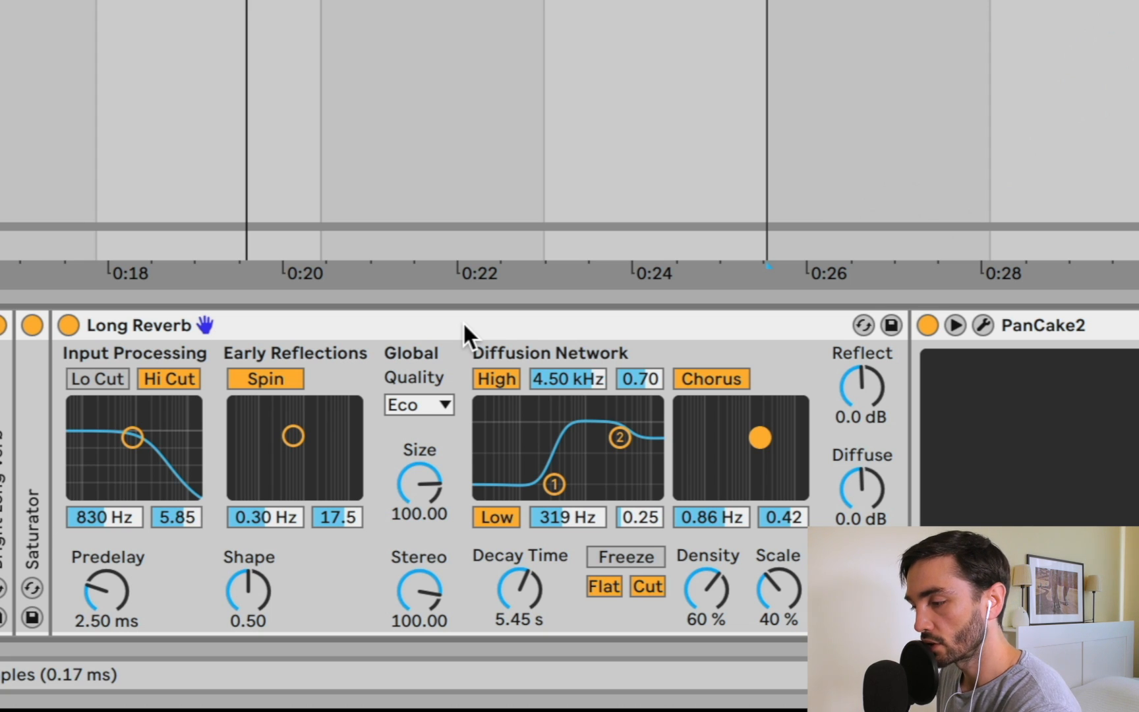
- Insert a second Saturator between the Long Reverb and PanCake2, and map its Drive to the Woosh macro
key(super+alt+b)
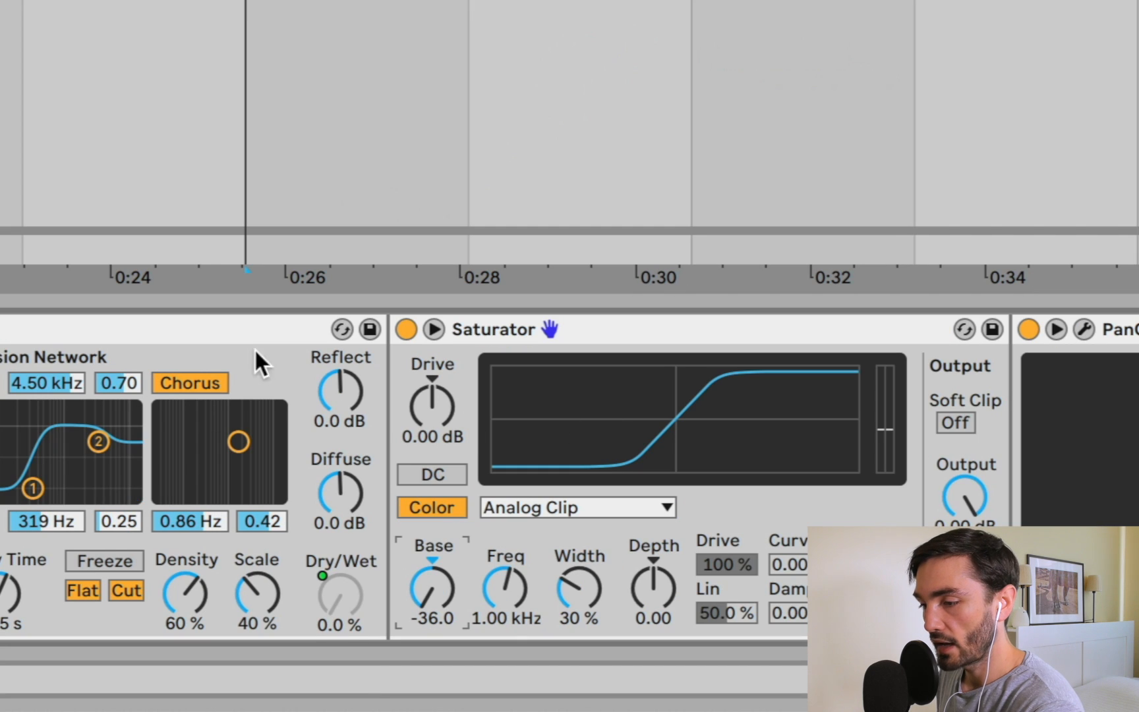
right_click(435, 408)
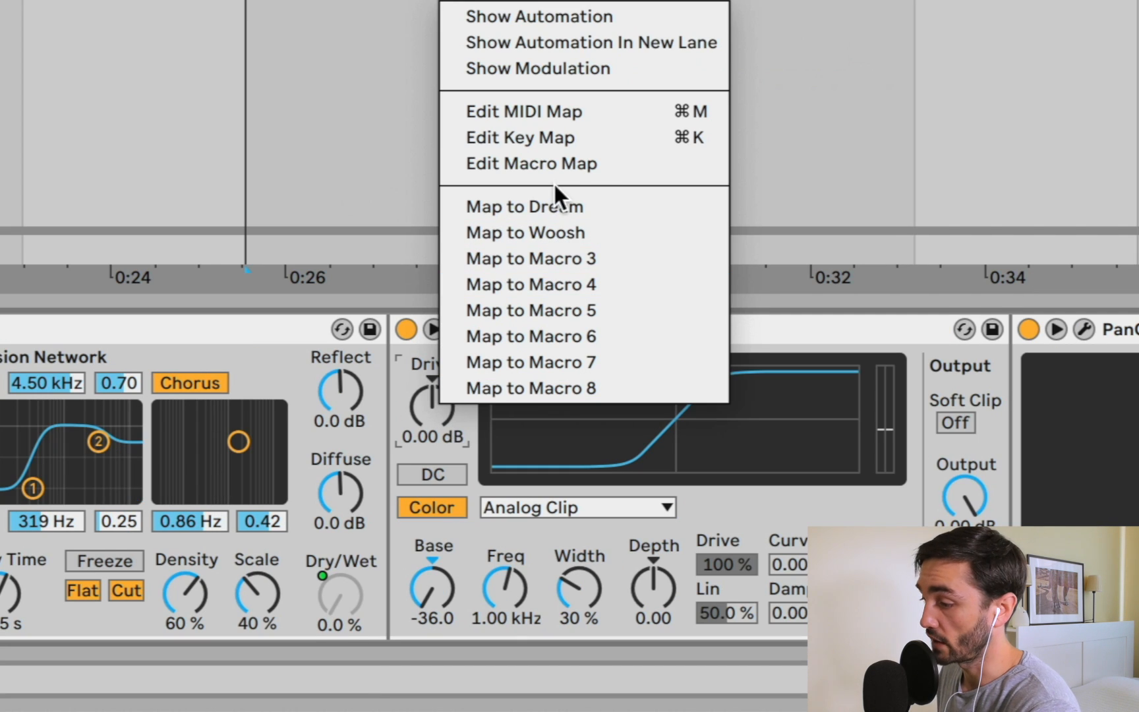
click(631, 232)
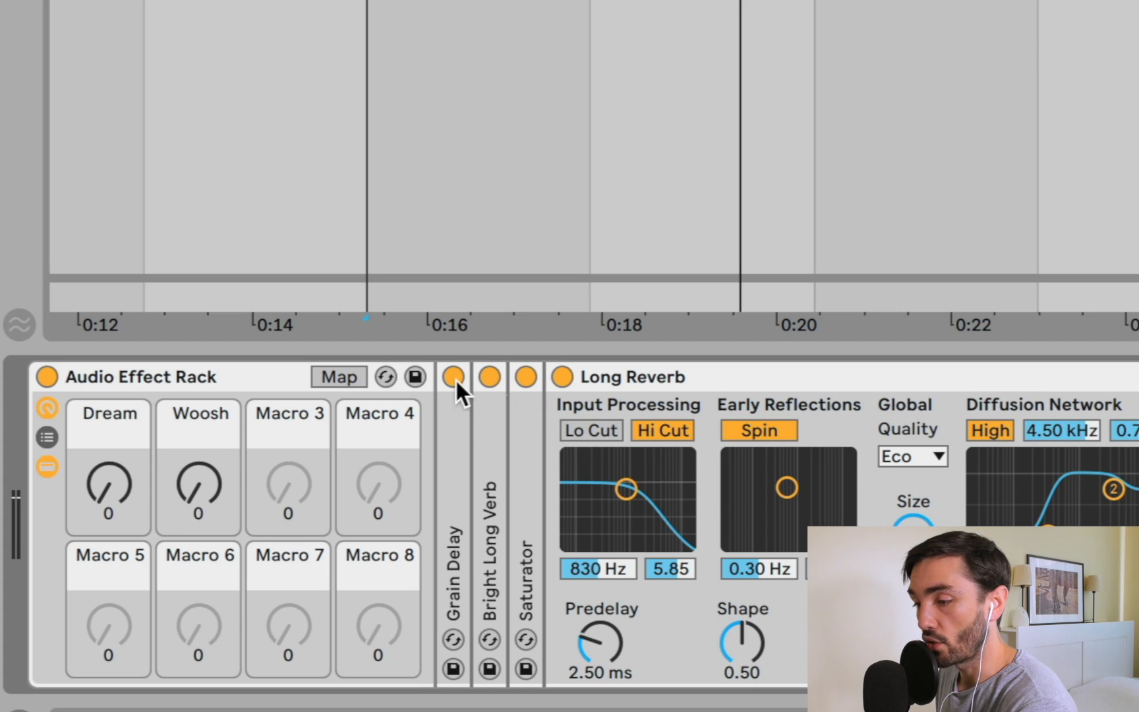
- Limit the Woosh macro's Saturator Drive mapping to a range of 0 to 7 dB
click(331, 381)
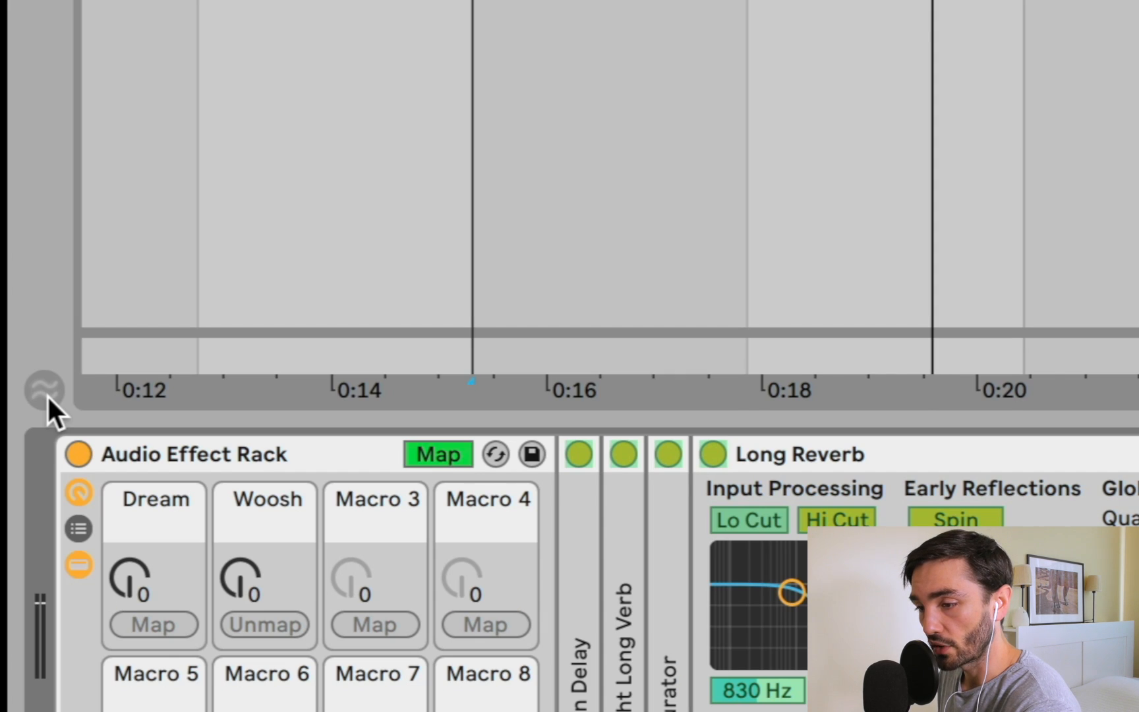
click(6, 553)
click(242, 149)
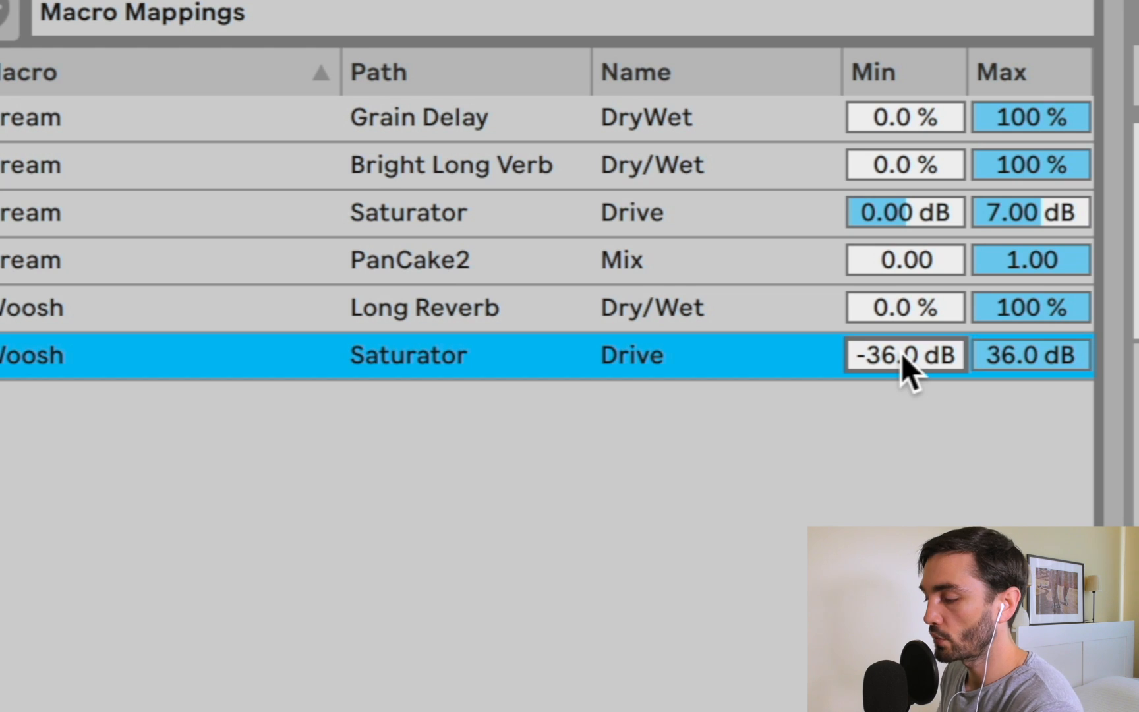
drag(873, 350, 943, 0)
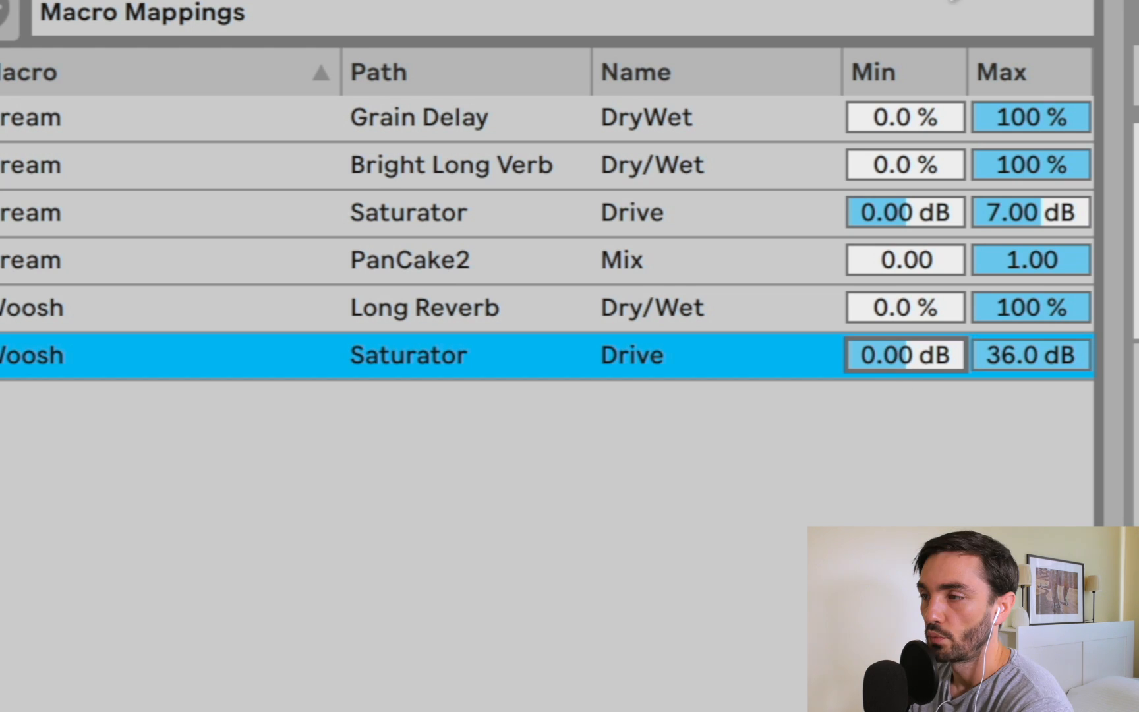
click(1023, 359)
text(7)
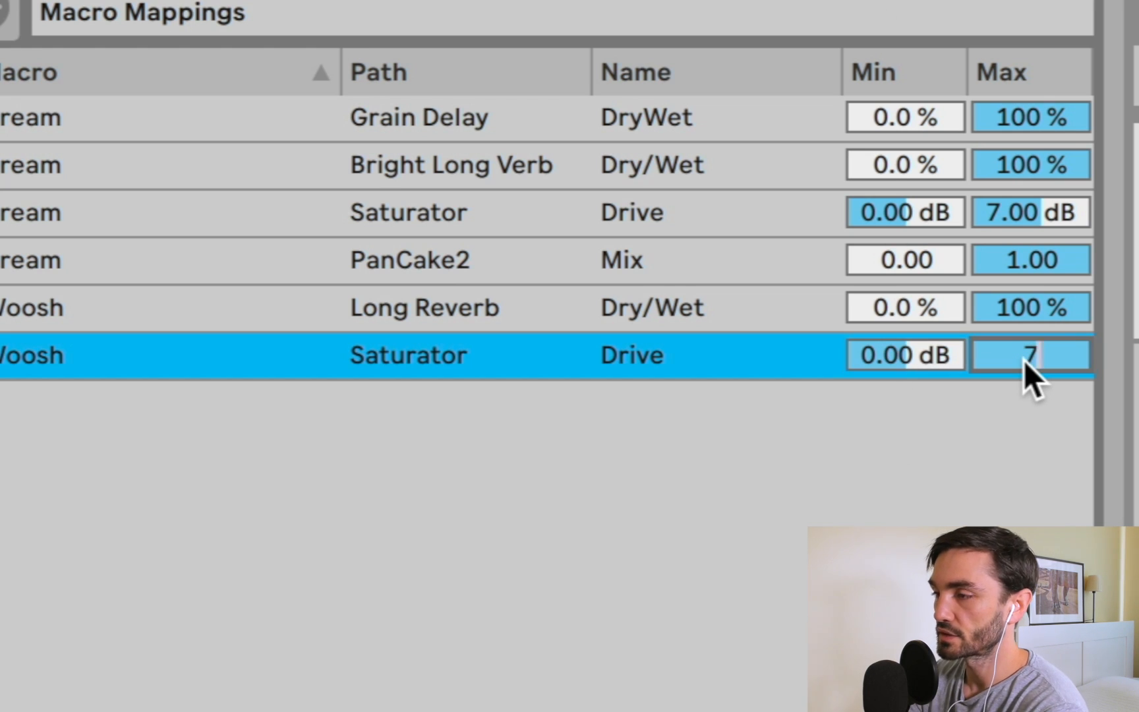
key(Return)
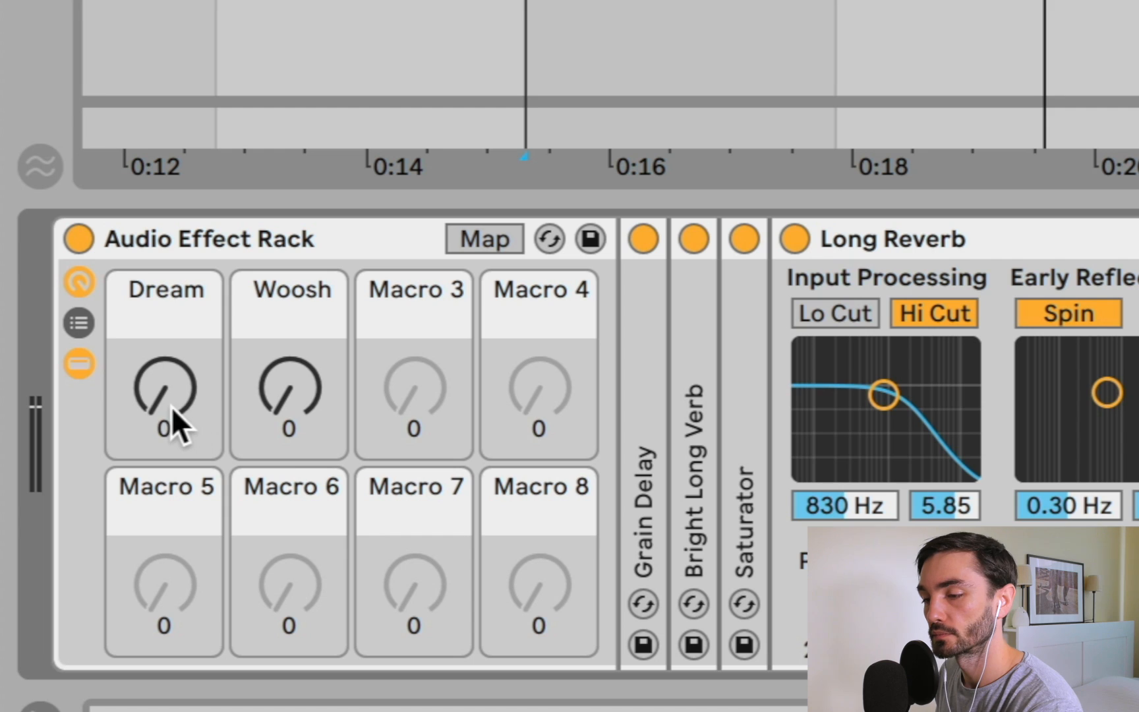
- Raise the Dream macro to 77 and hide the rack's devices so only the macros show
drag(50, 622, 50, 610)
drag(113, 381, 165, 373)
click(80, 365)
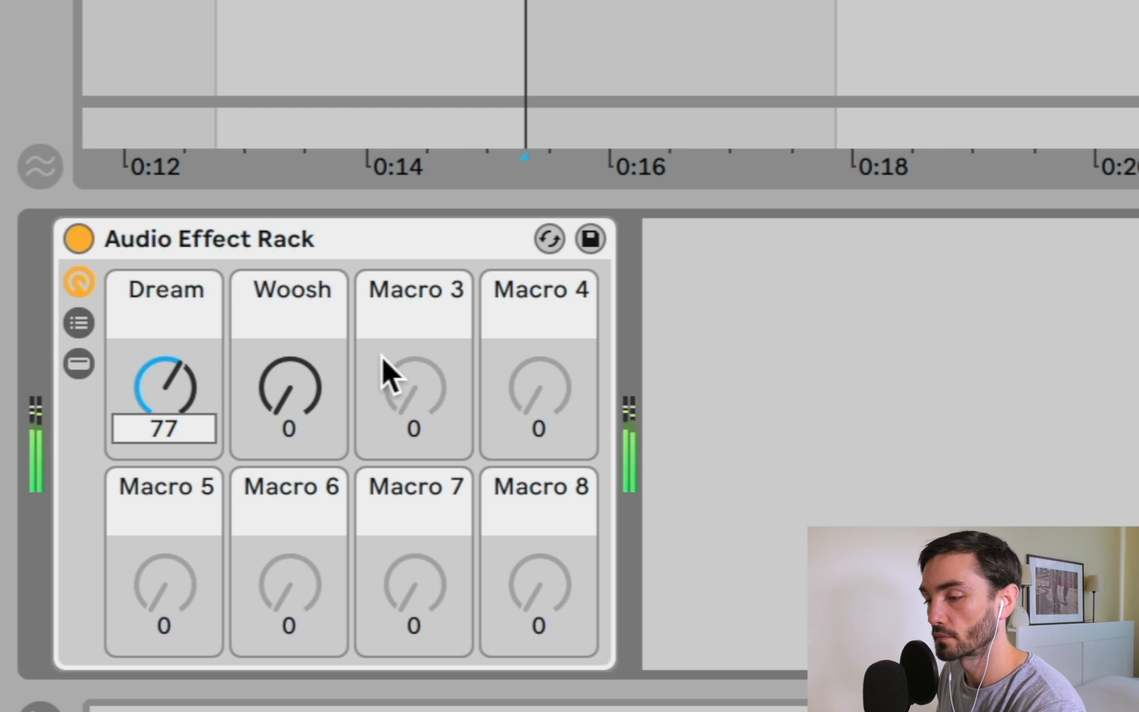
- Raise the Woosh macro to 121 while listening to the Piano loop, and stop playback
drag(284, 395, 285, 340)
key(space)
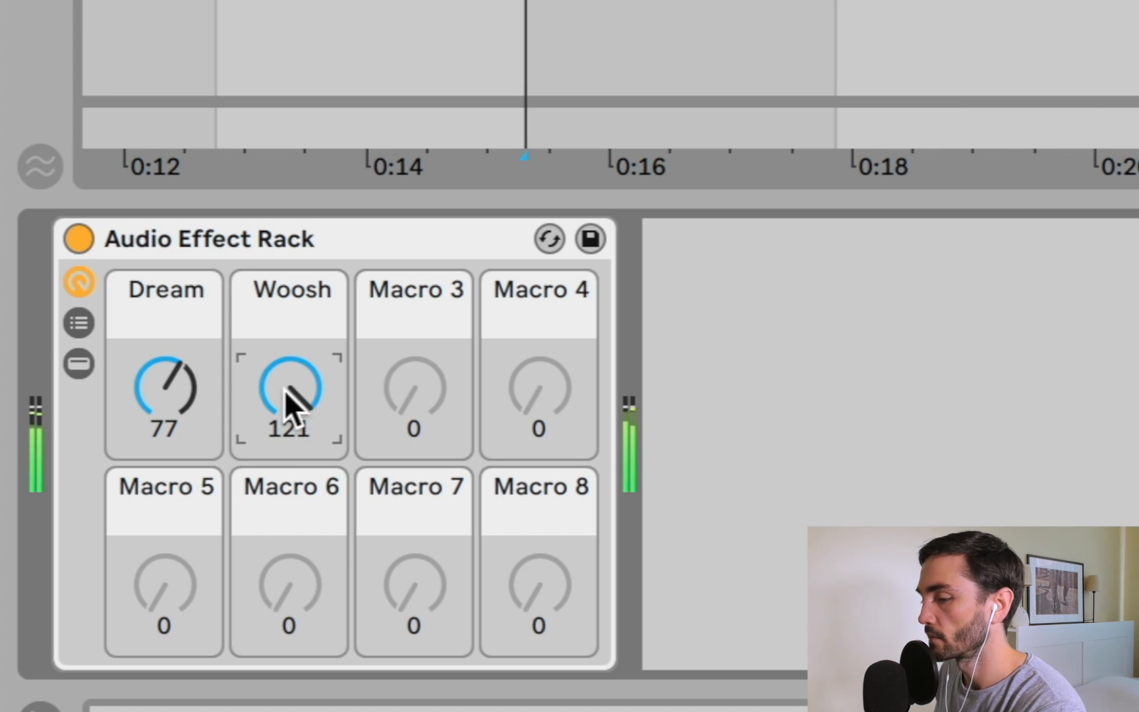
key(space)
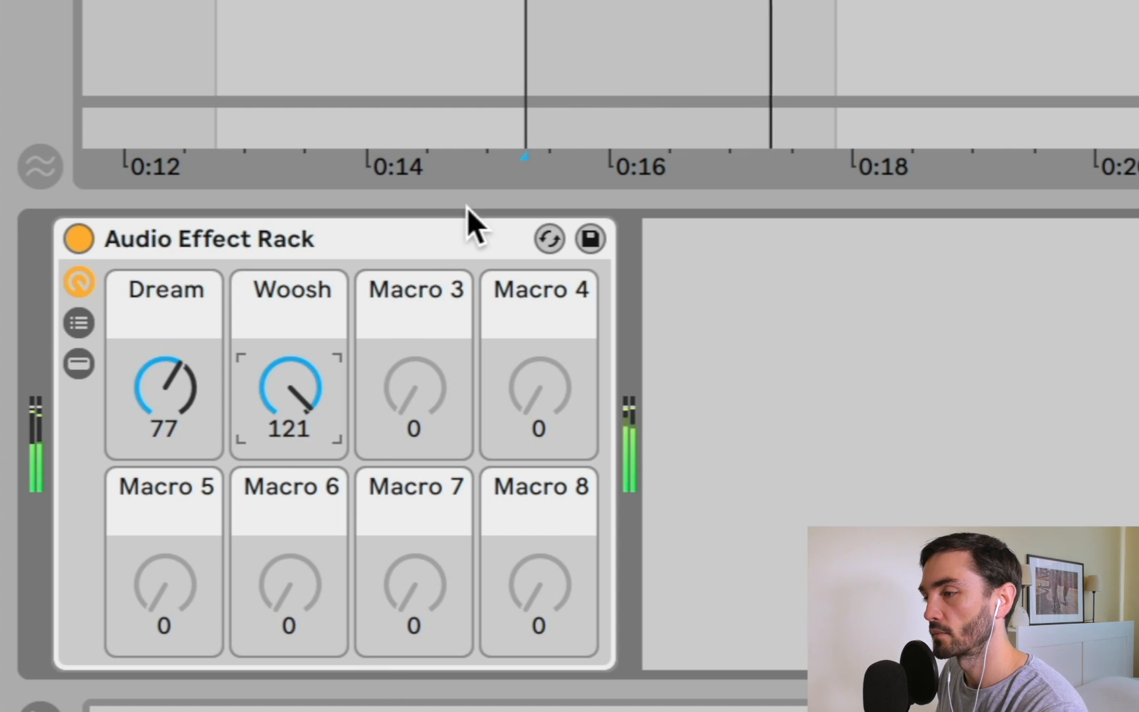
key(space)
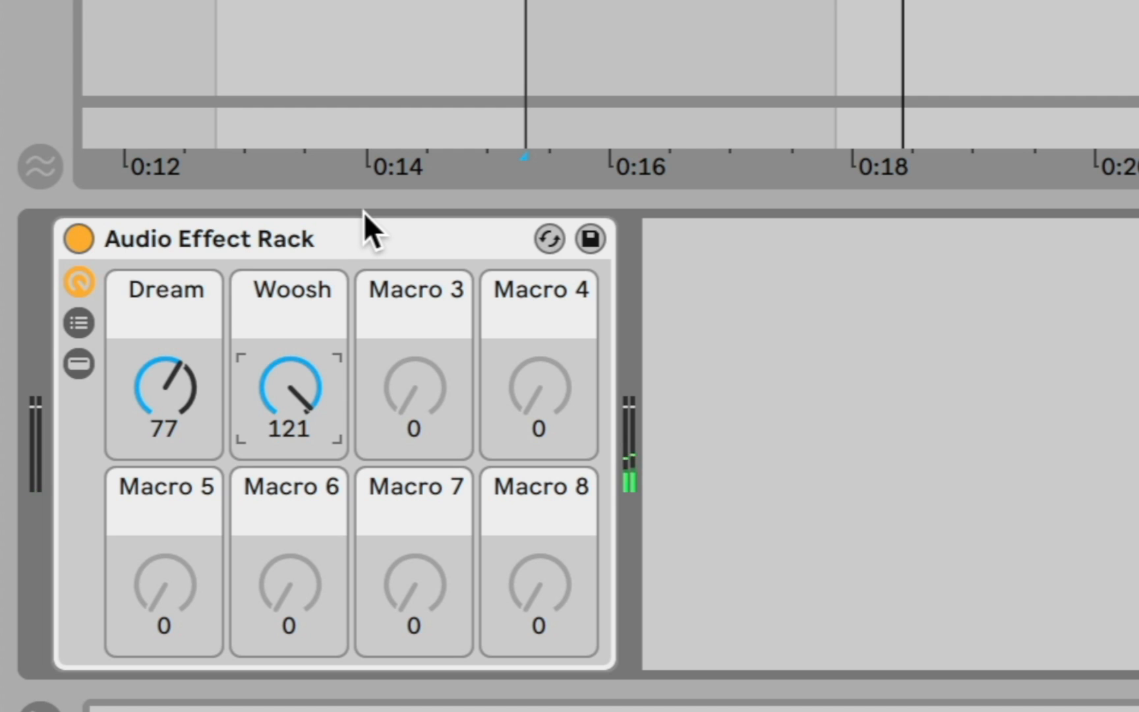
- Color the Dream macro turquoise and the Woosh macro bright cyan
click(597, 251)
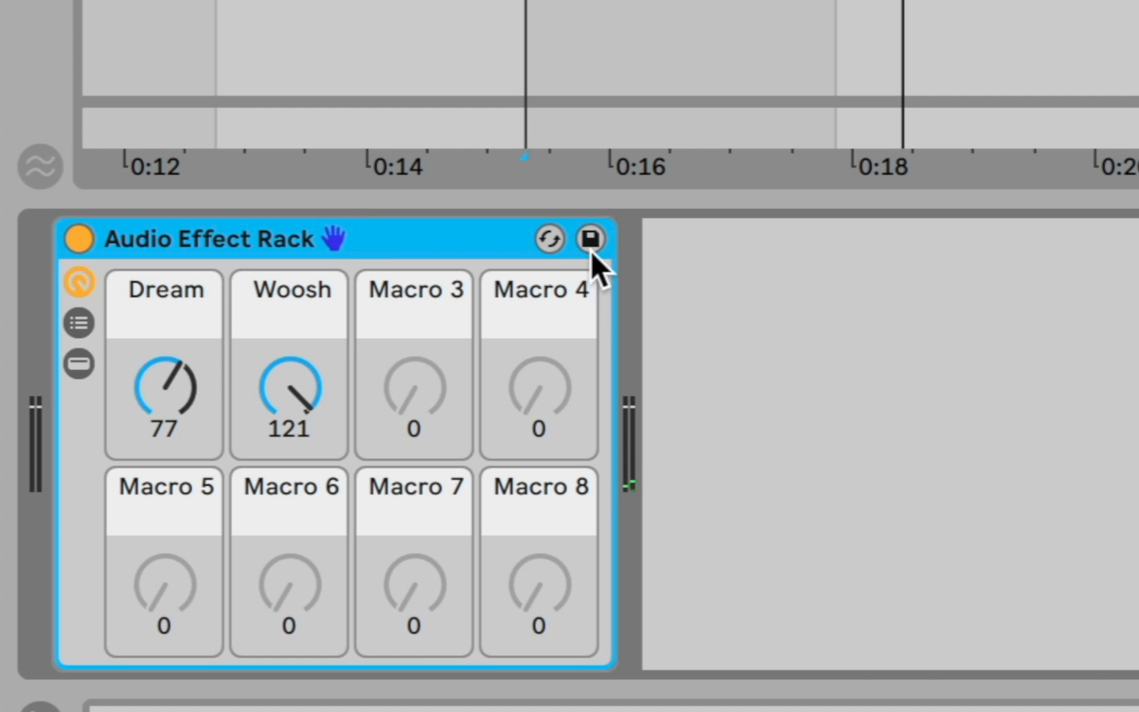
right_click(152, 286)
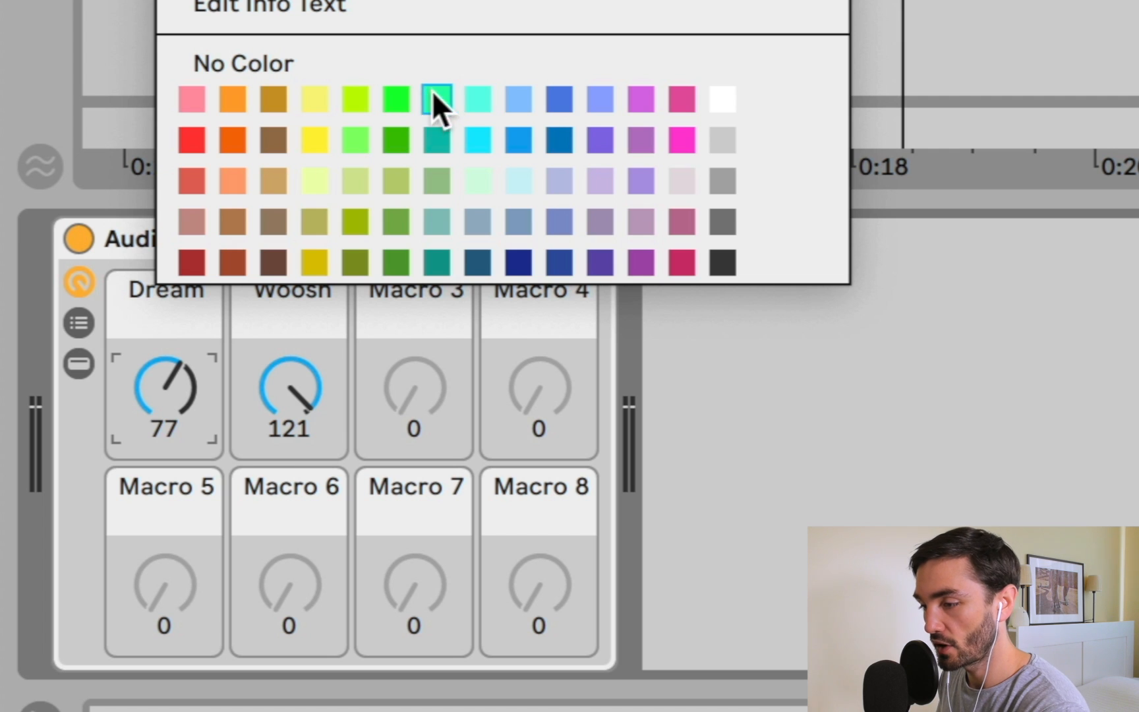
click(491, 97)
right_click(288, 299)
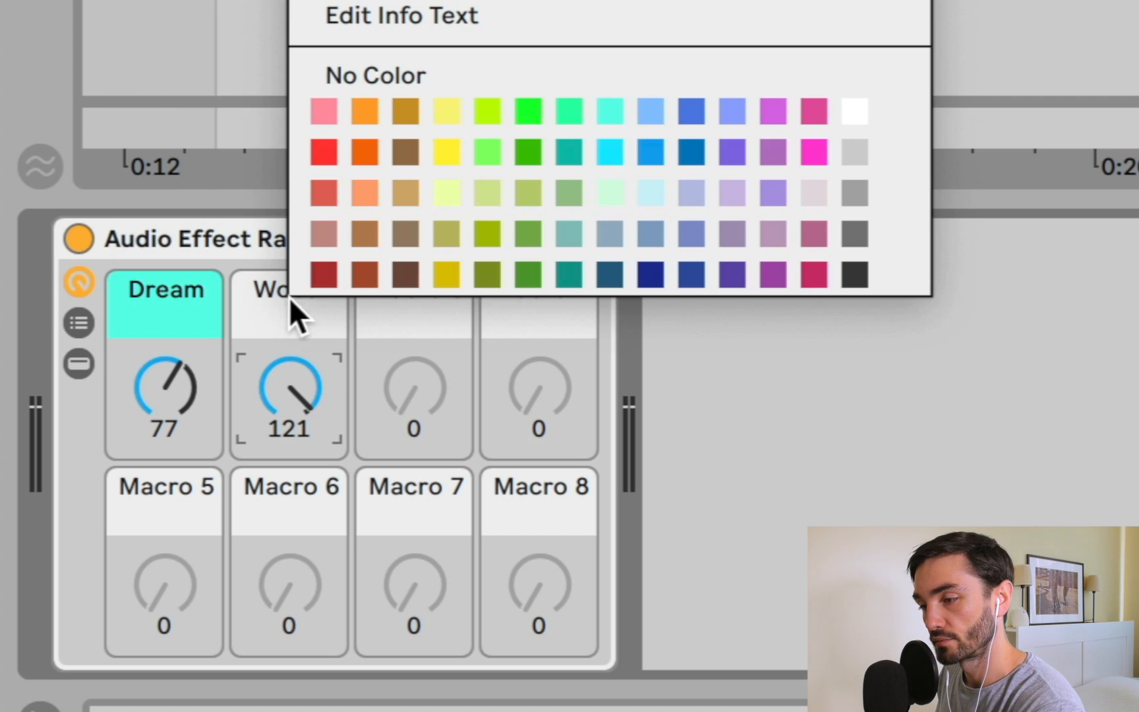
click(568, 151)
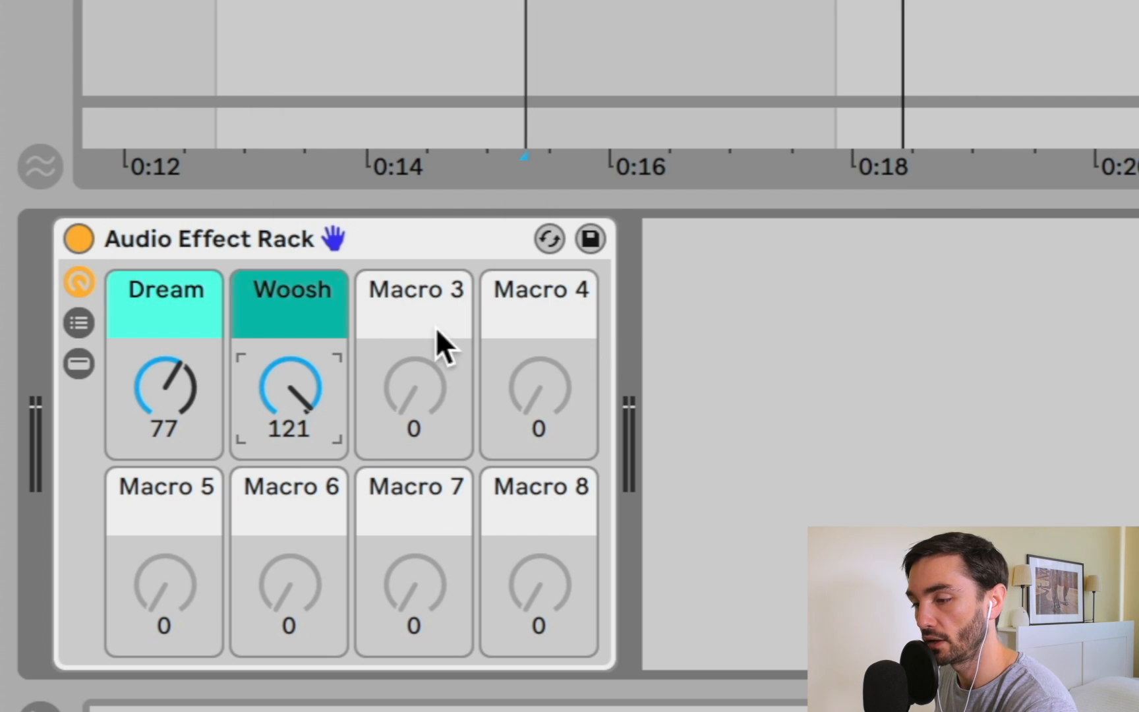
right_click(300, 312)
click(626, 163)
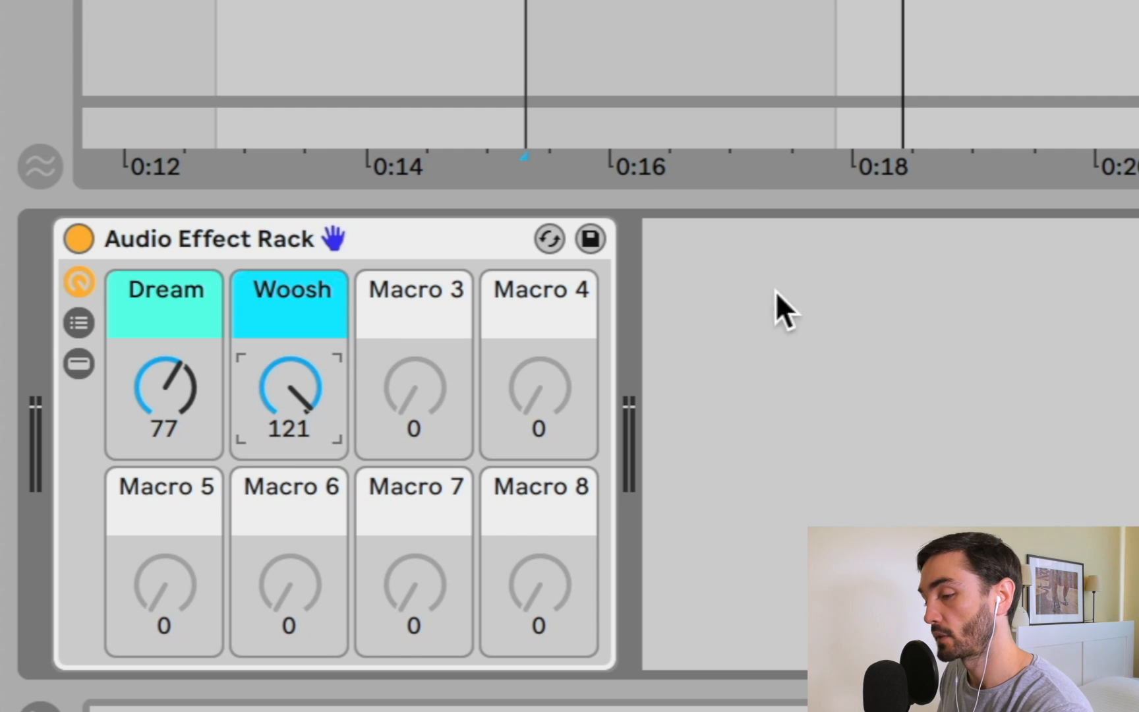
- Rename the Audio Effect Rack as Dream
click(285, 237)
key(super+r)
text(Drean)
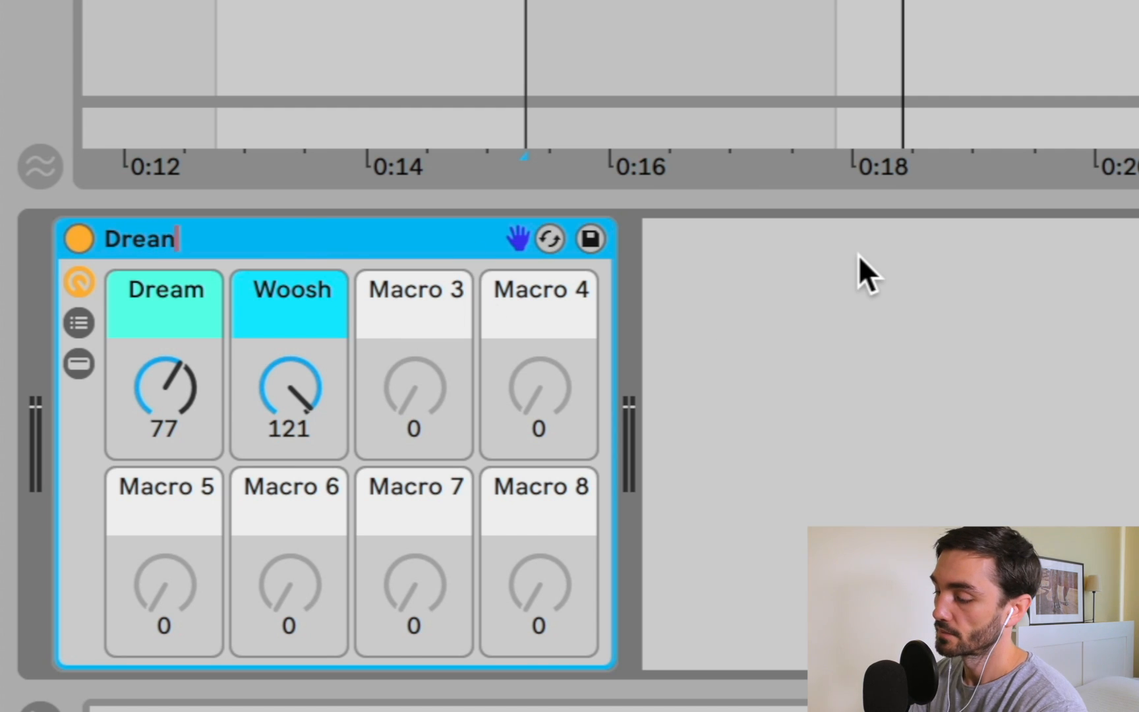
key(BackSpace)
text(m)
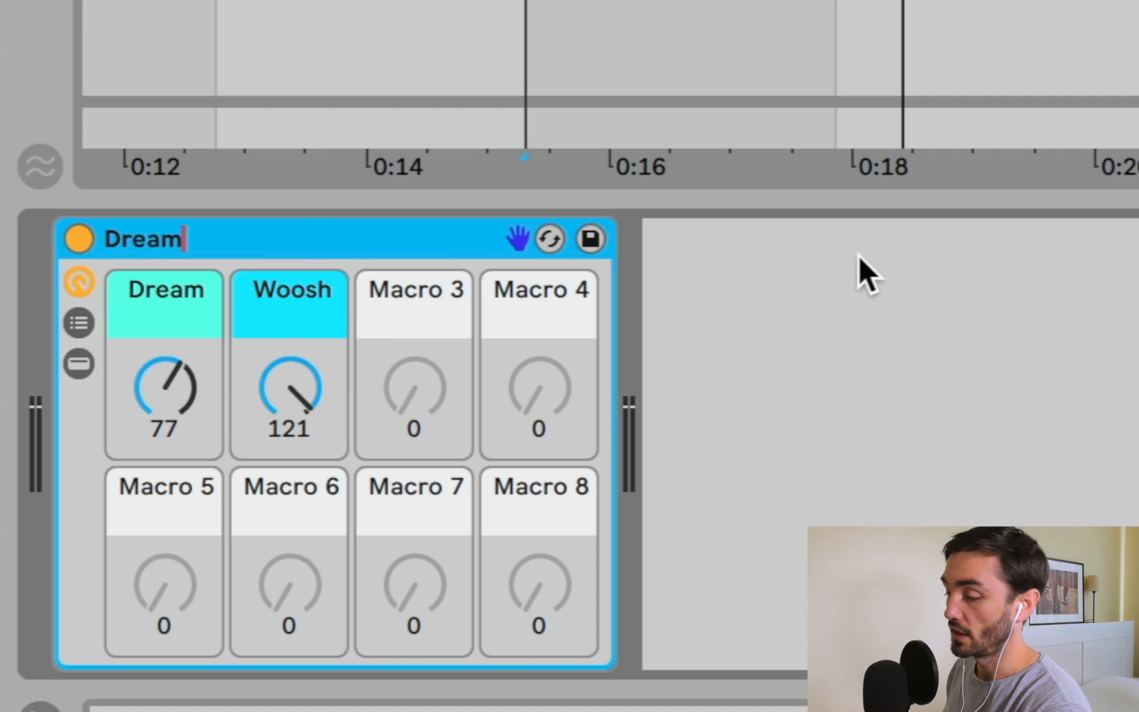
click(858, 255)
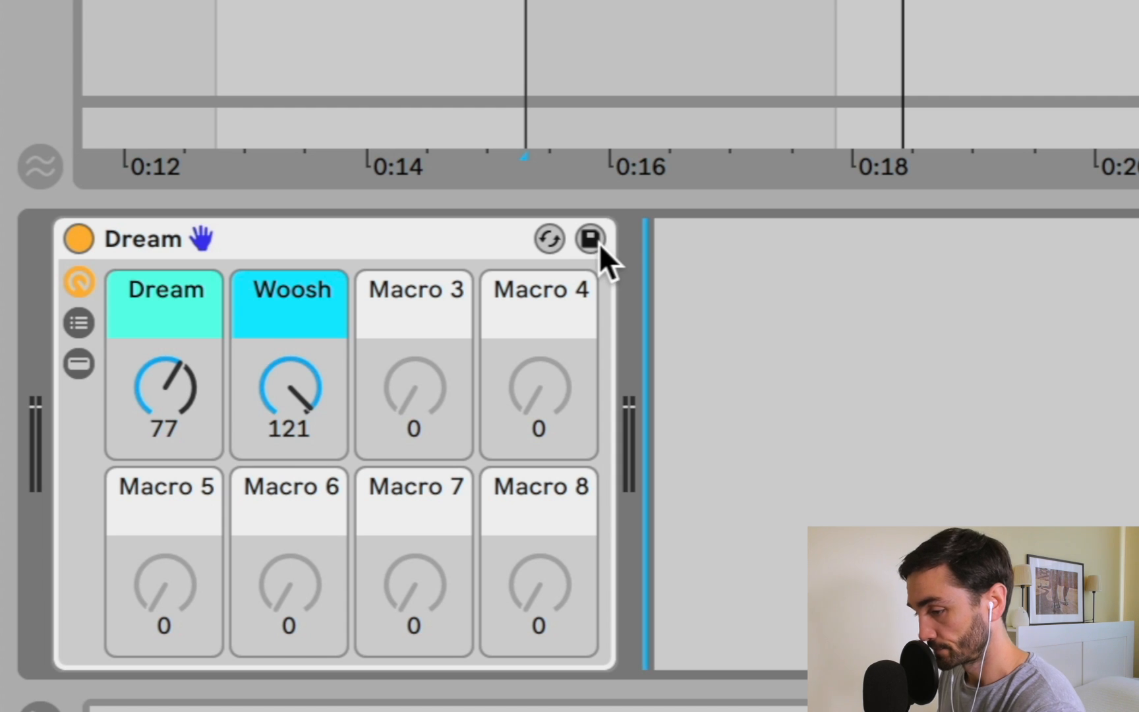